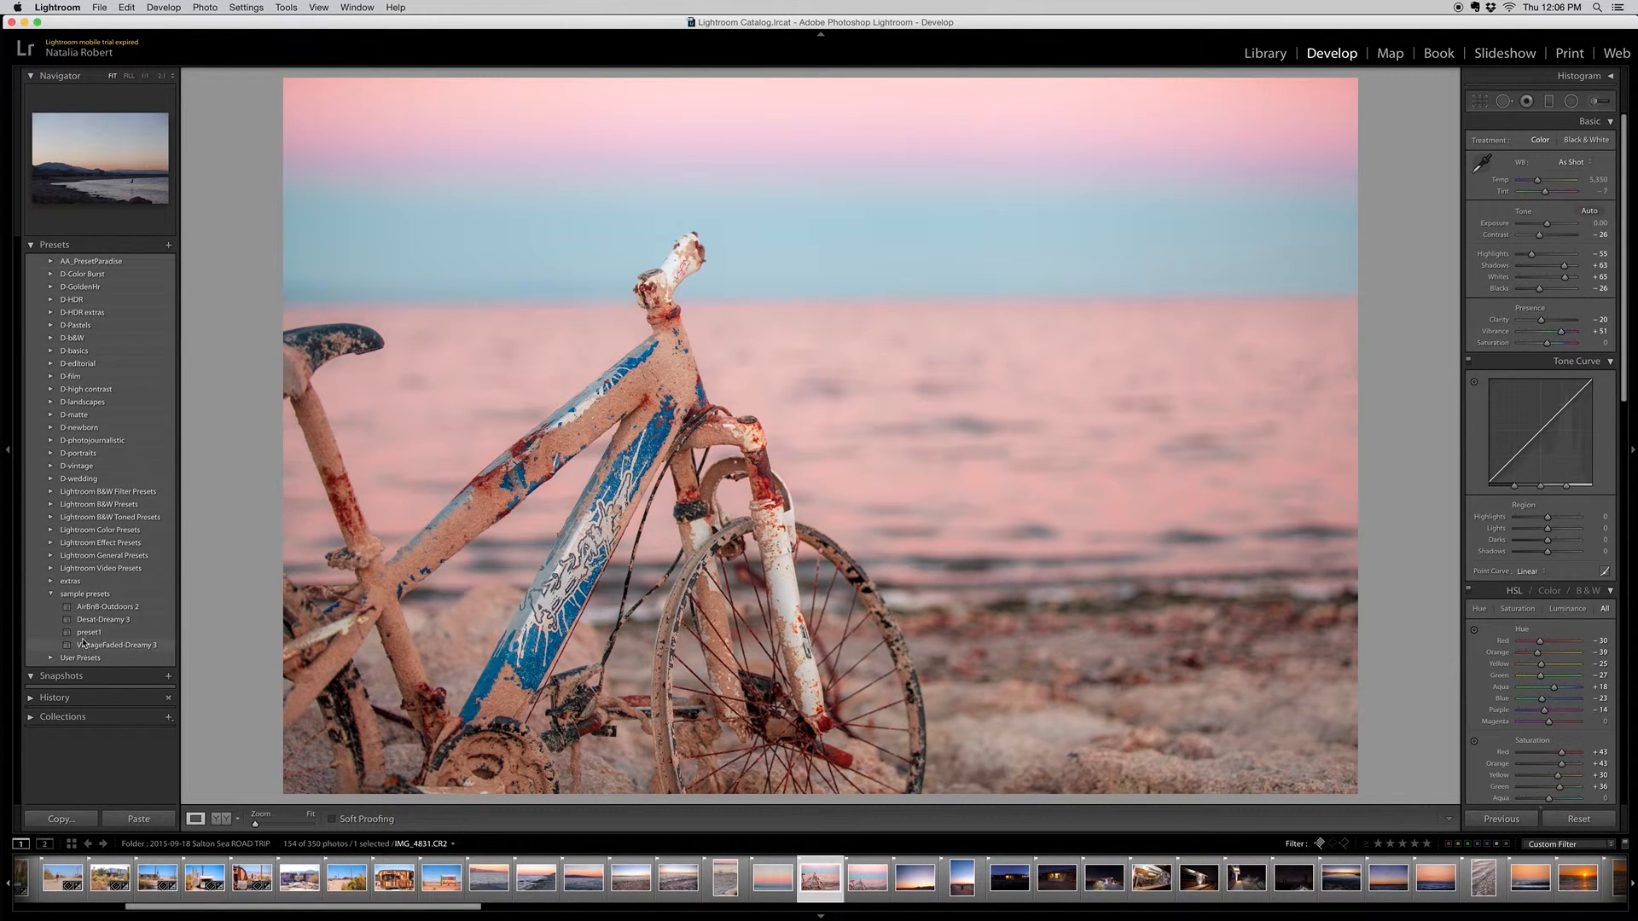
Try the 0-ALLINONE-Hippy Daze preset from the AA_PresetParadise folder, and apply 0-ALLINONE-Firecracker to the bicycle photo instead.
{"action": "left_click", "coordinate": [49, 264]}
{"action": "left_click", "coordinate": [136, 362]}
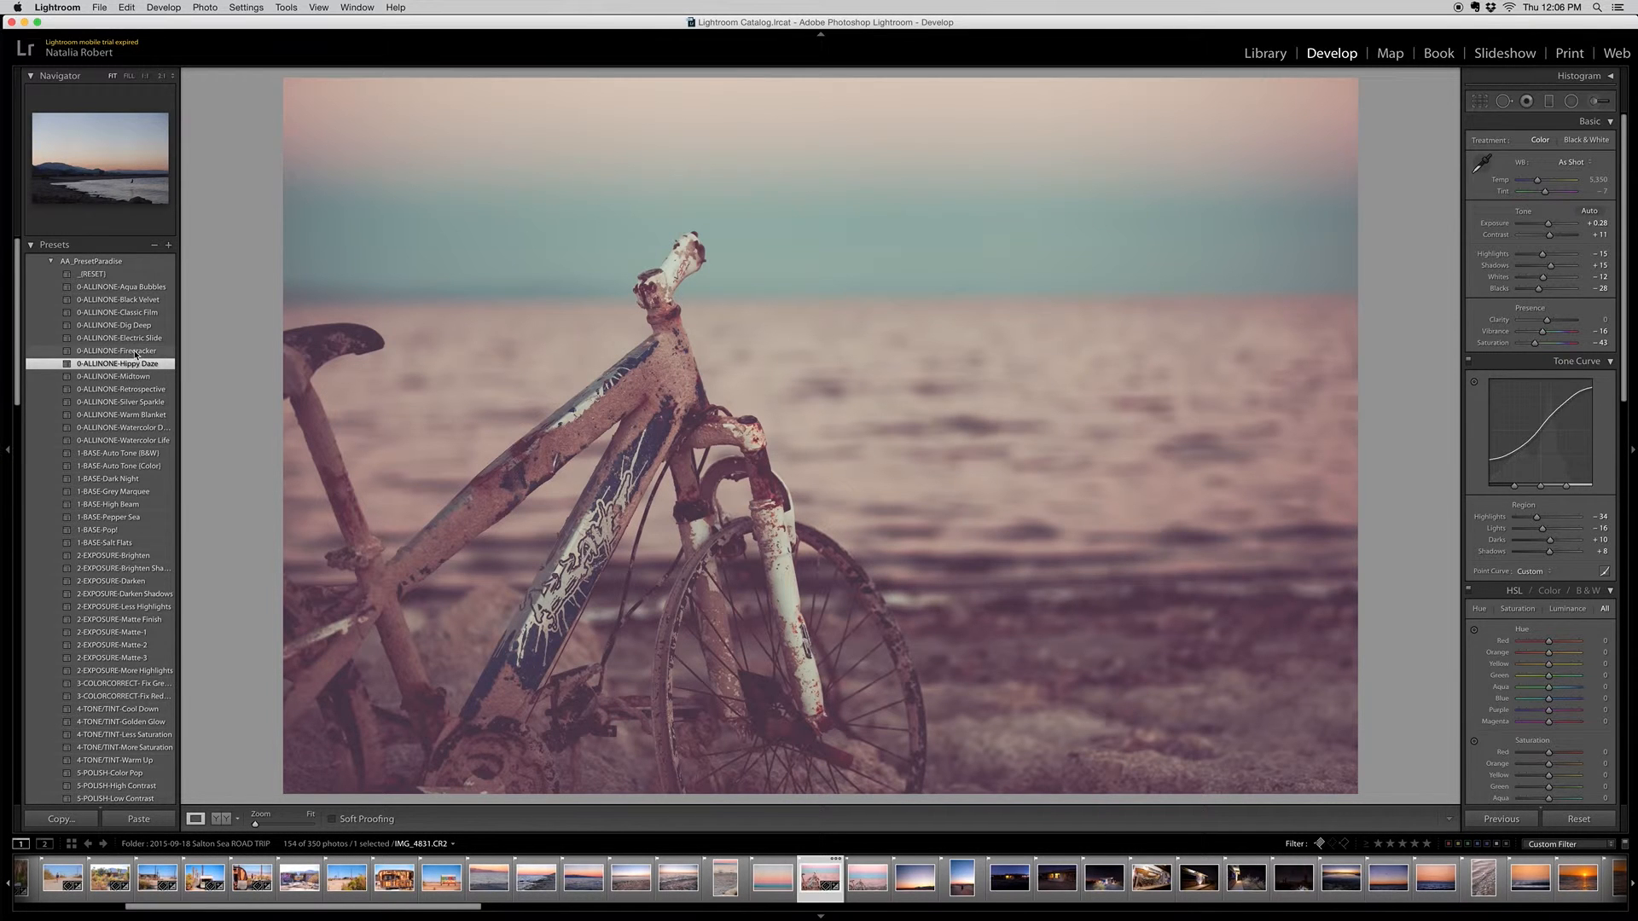
{"action": "left_click", "coordinate": [136, 351]}
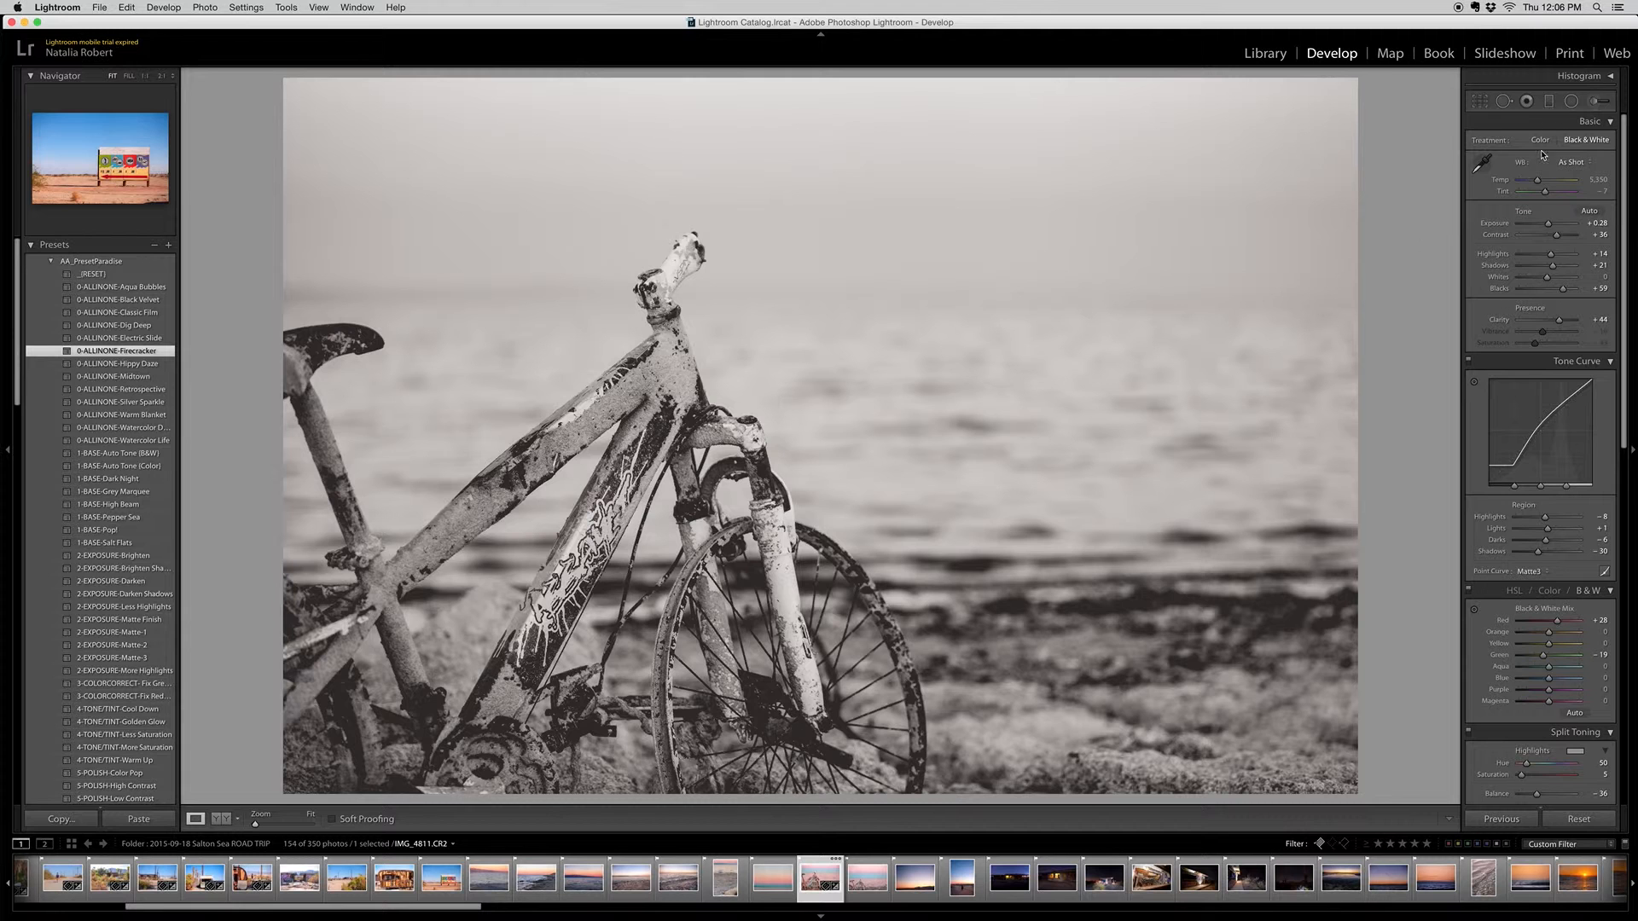
Examine the effect presets available for the Graduated Filter and the Adjustment Brush, leaving the current effect selected, and close the brush.
{"action": "left_click", "coordinate": [1550, 101]}
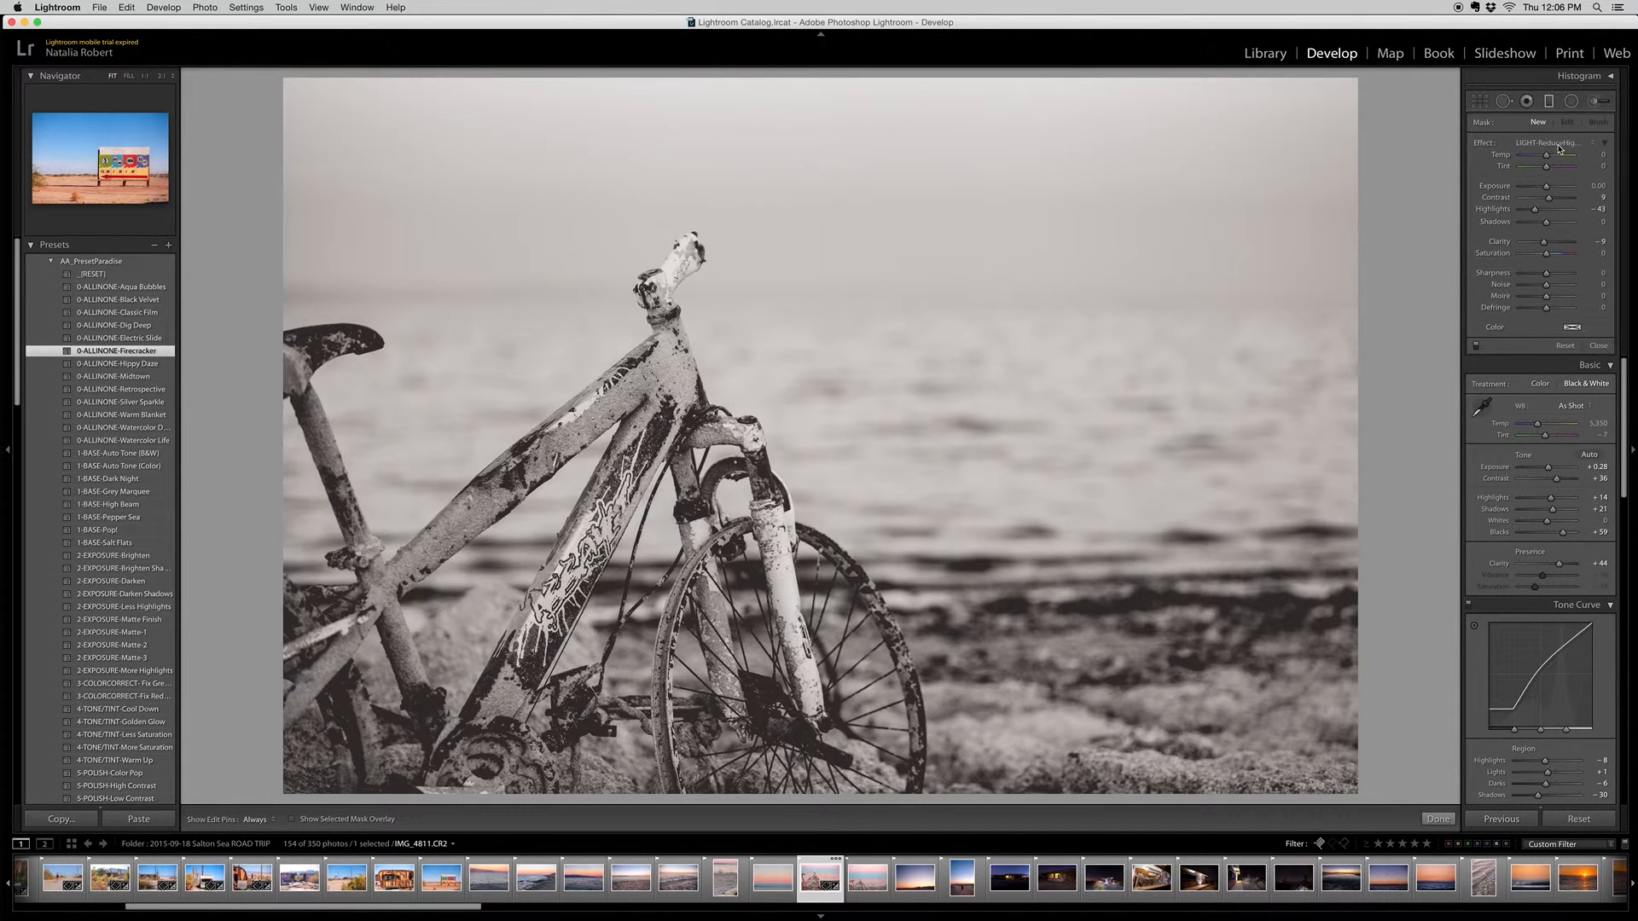
{"action": "left_click", "coordinate": [1558, 143]}
{"action": "left_click", "coordinate": [1567, 132]}
{"action": "left_click", "coordinate": [1601, 107]}
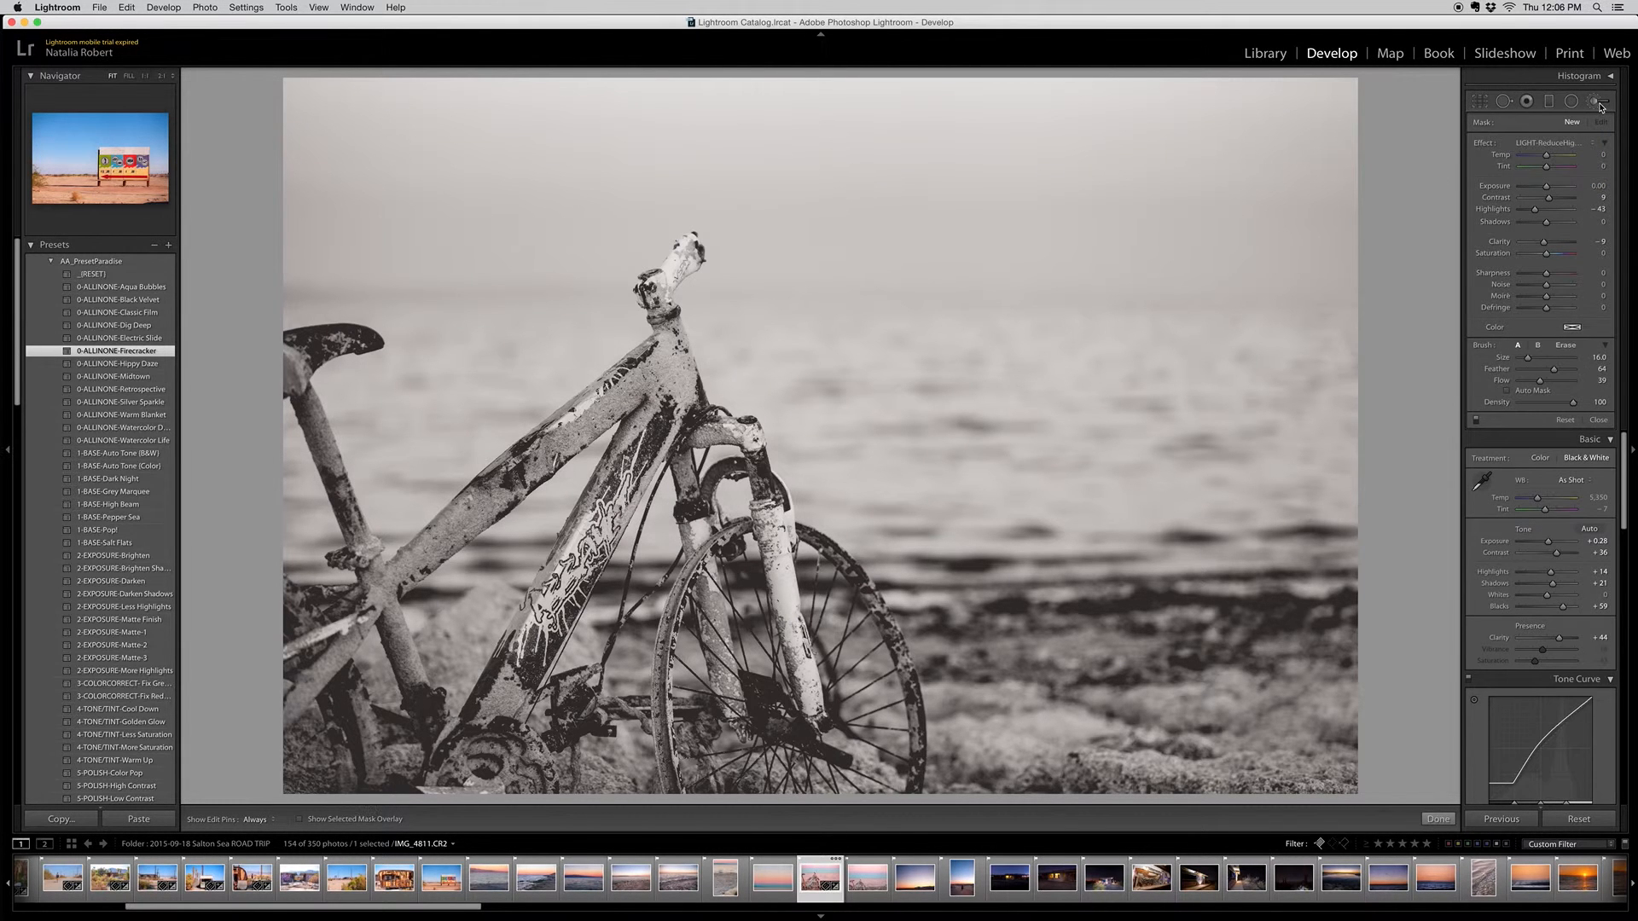
{"action": "left_click", "coordinate": [1562, 143]}
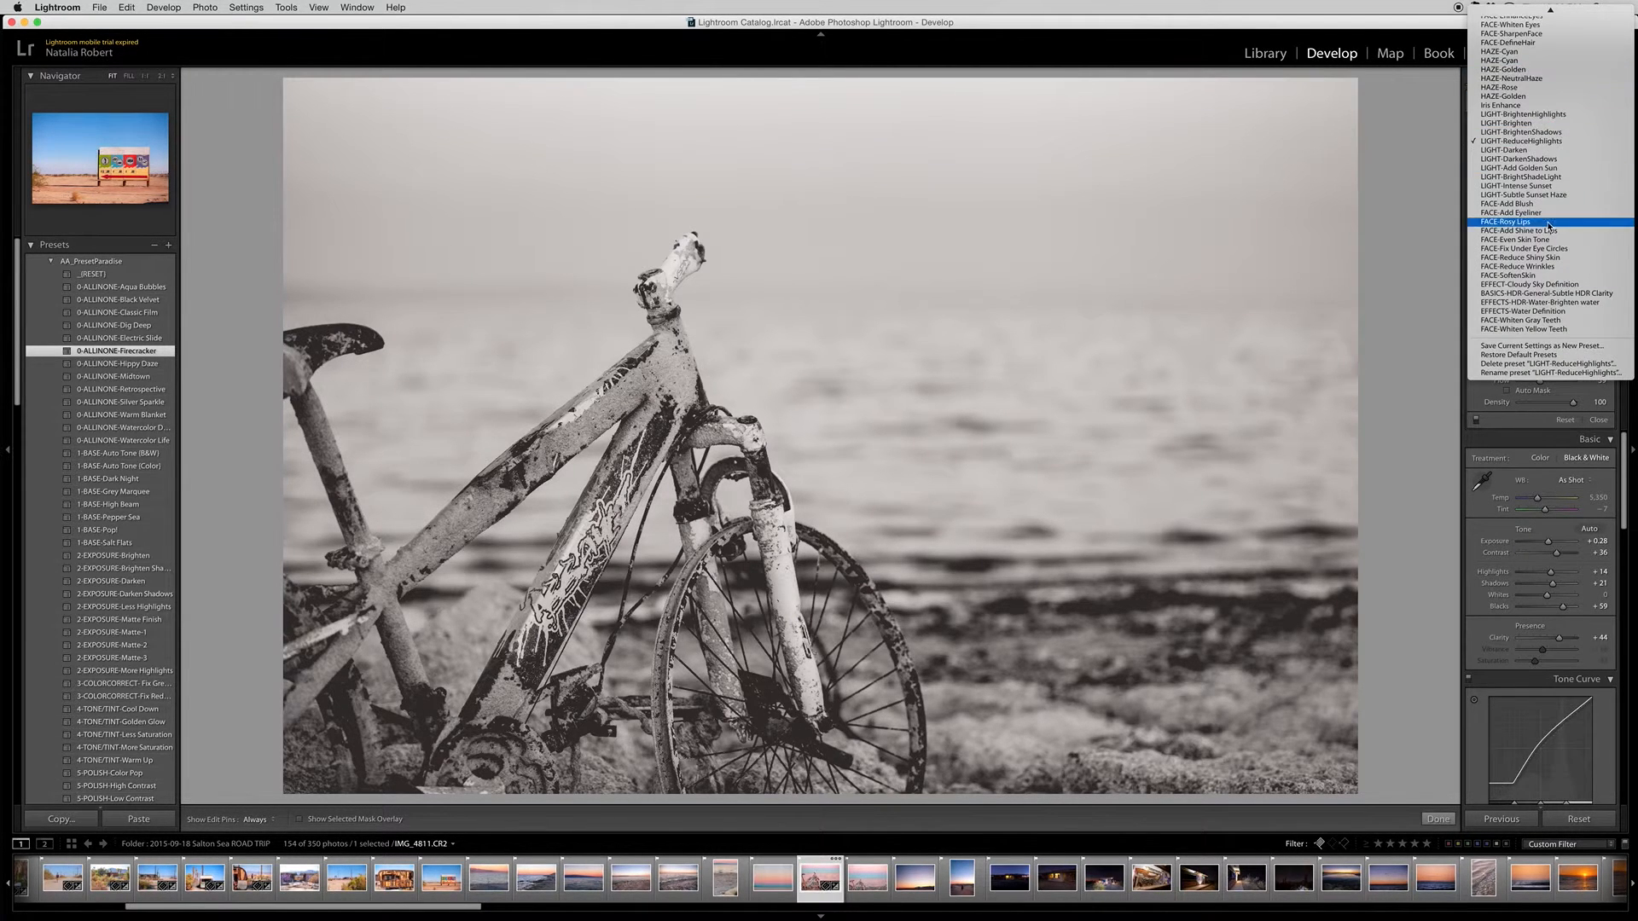
{"action": "scroll", "coordinate": [1496, 109], "scroll_direction": "up", "scroll_amount": 3}
{"action": "scroll", "coordinate": [1495, 109], "scroll_direction": "up", "scroll_amount": 5}
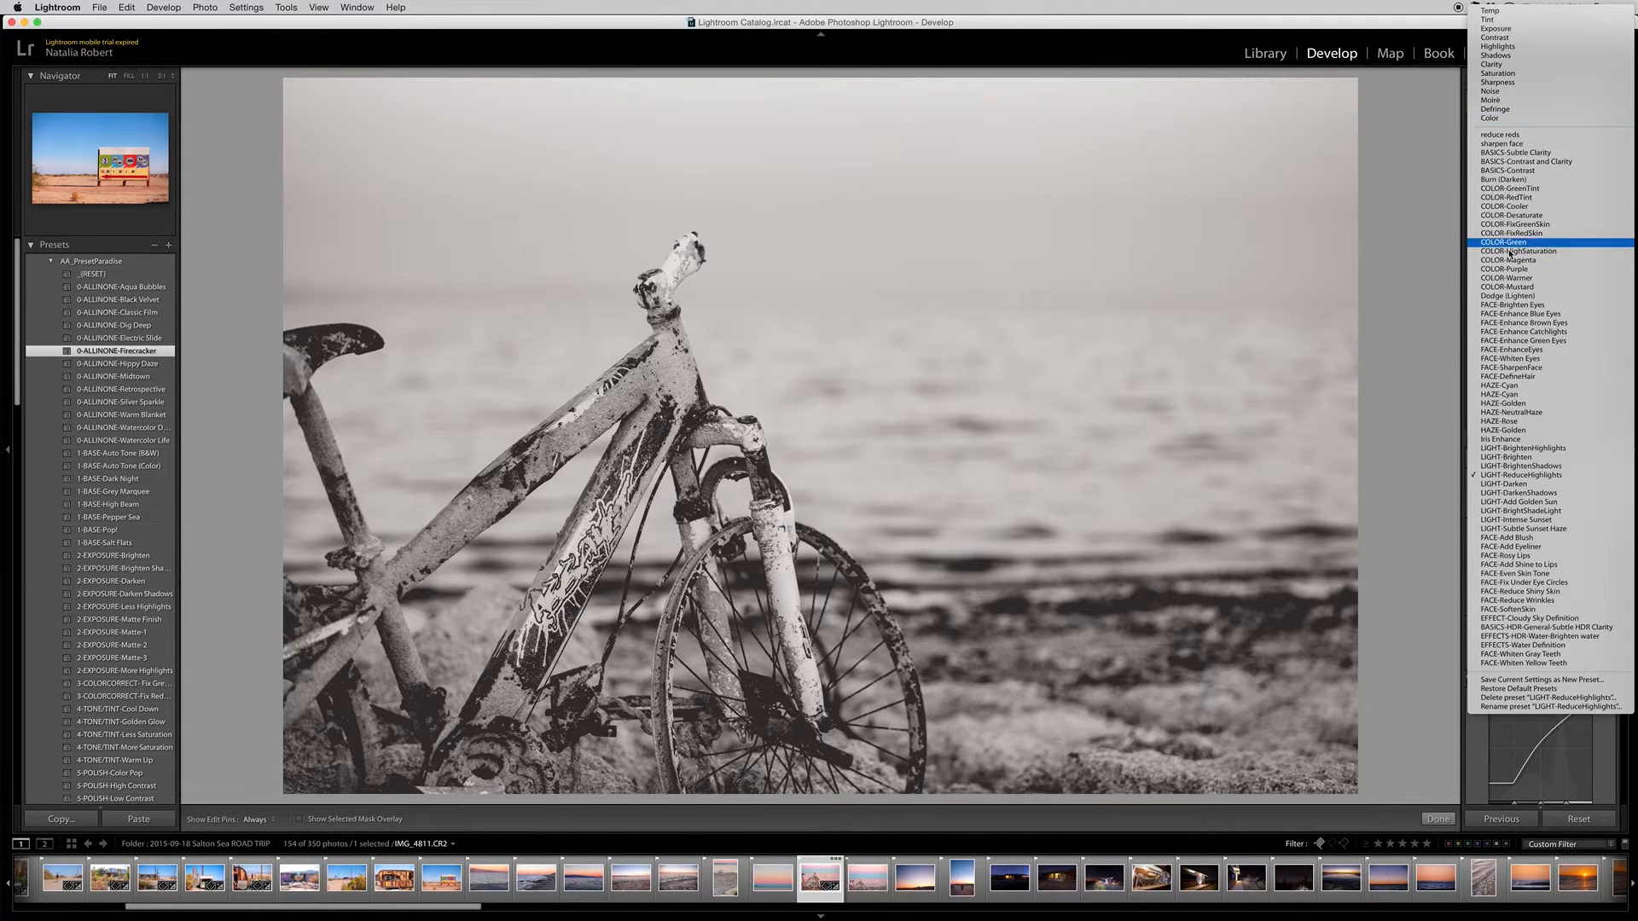
{"action": "left_click", "coordinate": [1454, 351]}
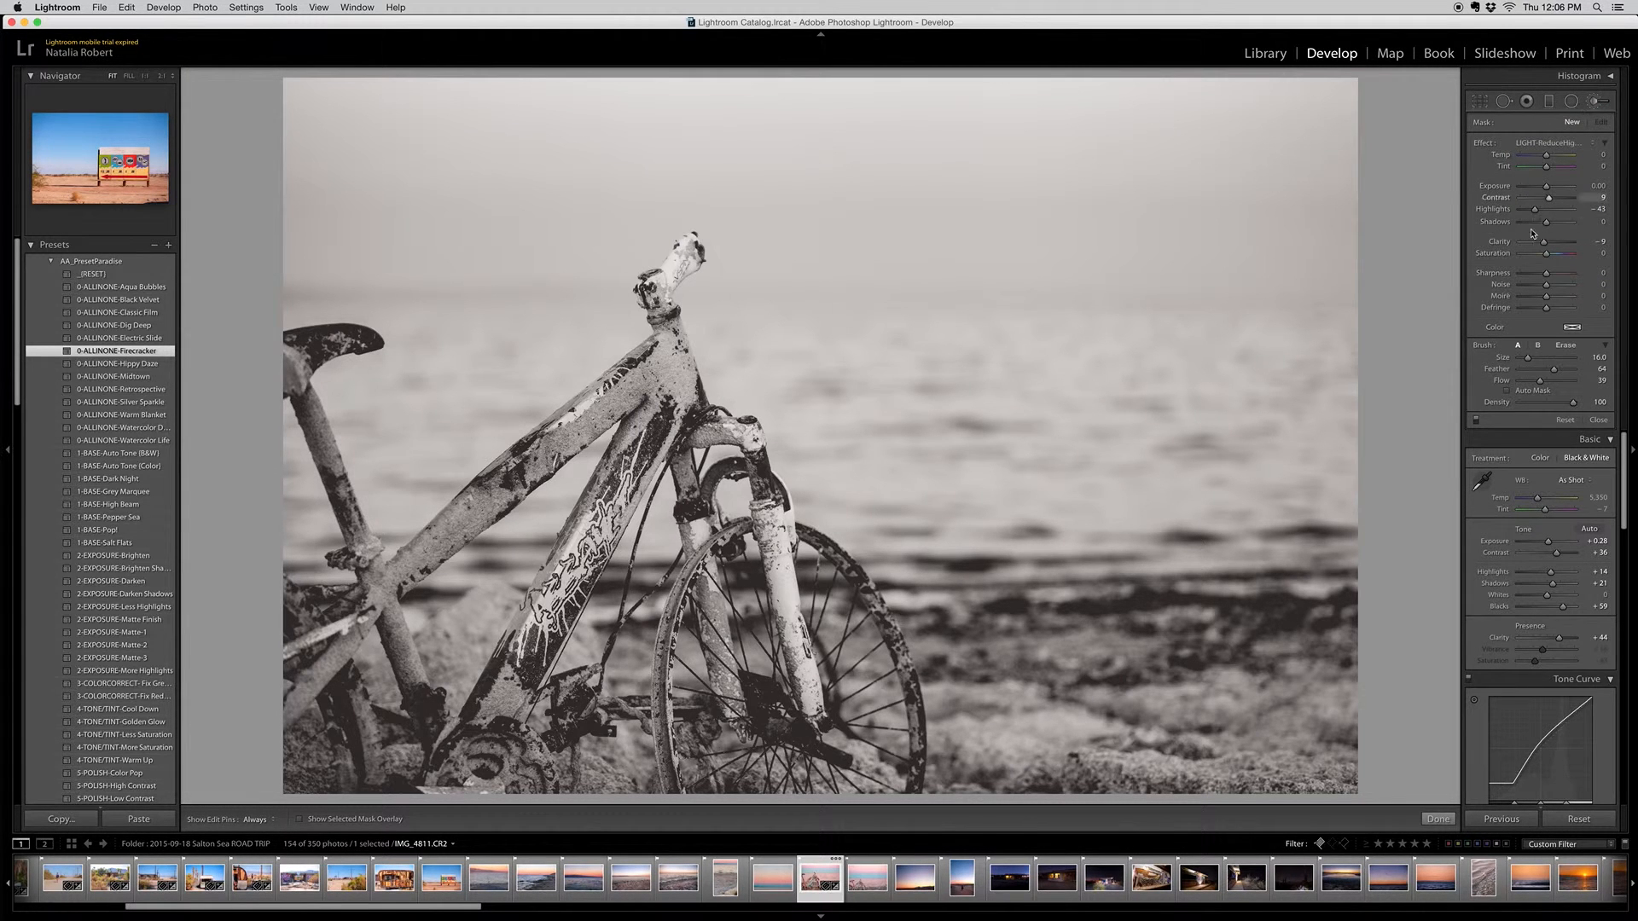
{"action": "left_click", "coordinate": [1598, 421]}
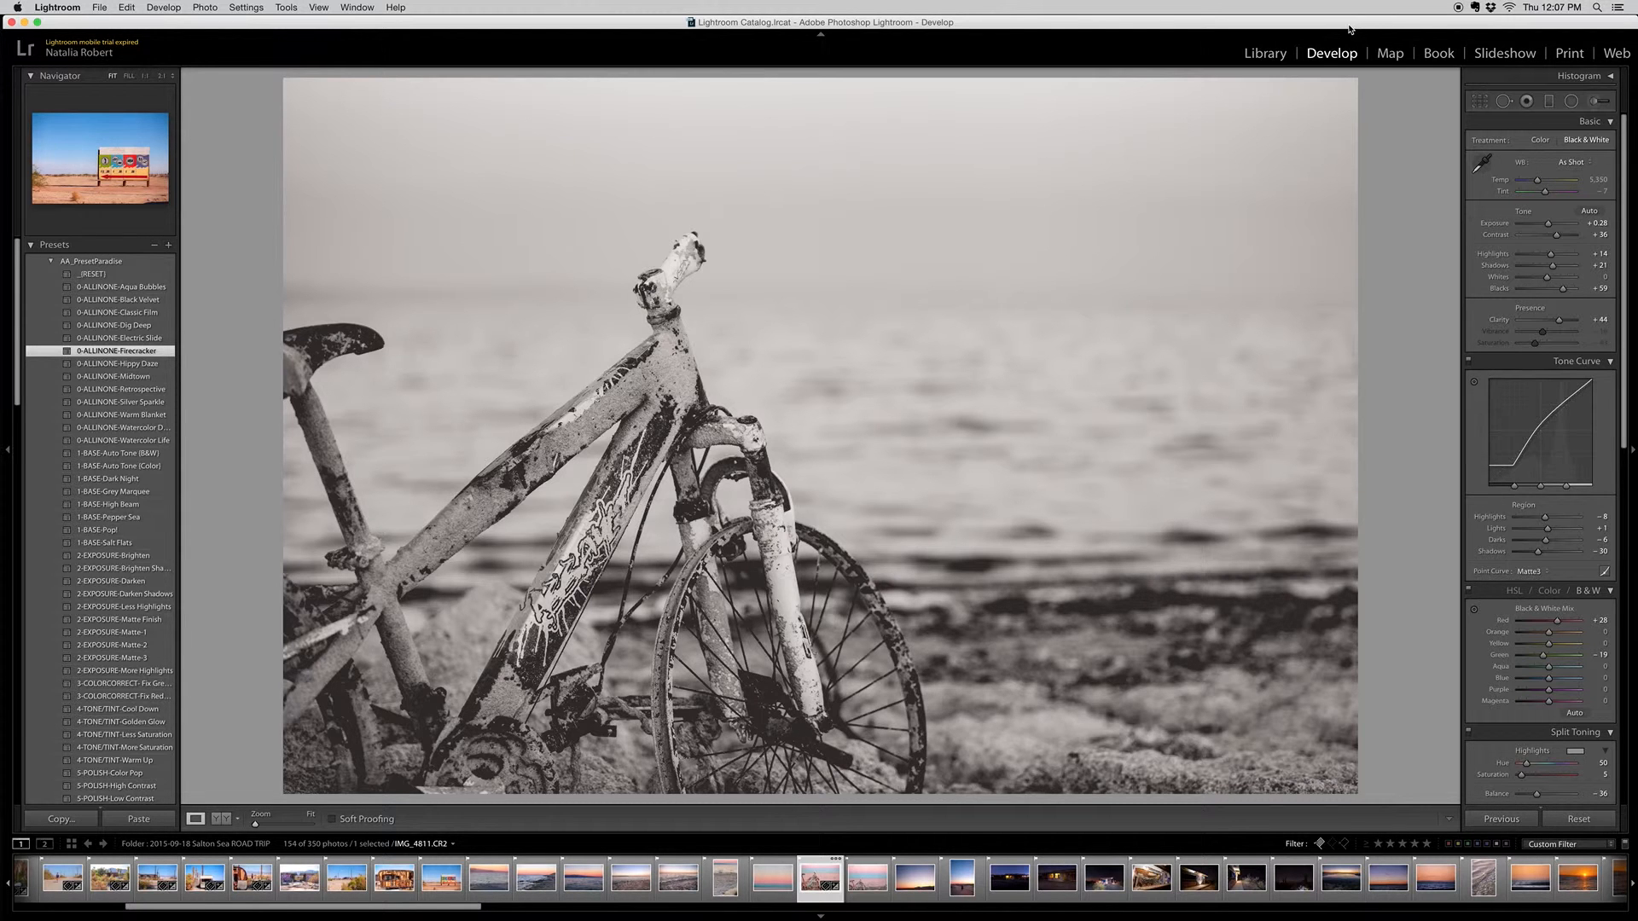
Show the Lightroom presets folder in Finder from the Presets section of the preferences.
{"action": "left_click", "coordinate": [55, 8]}
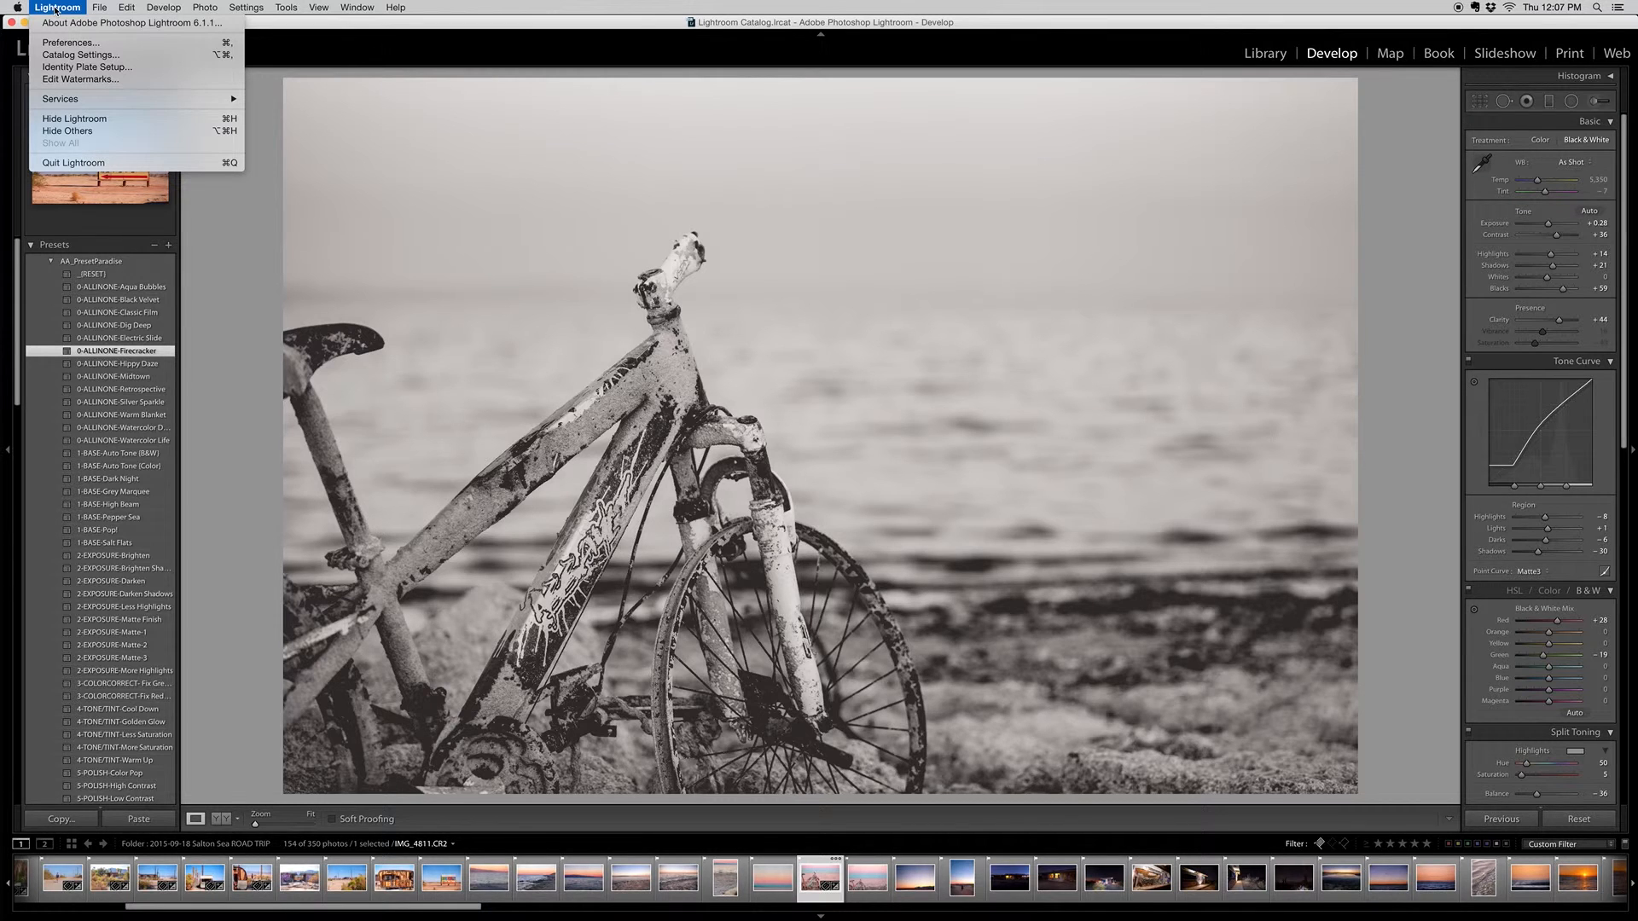
{"action": "left_click", "coordinate": [107, 44]}
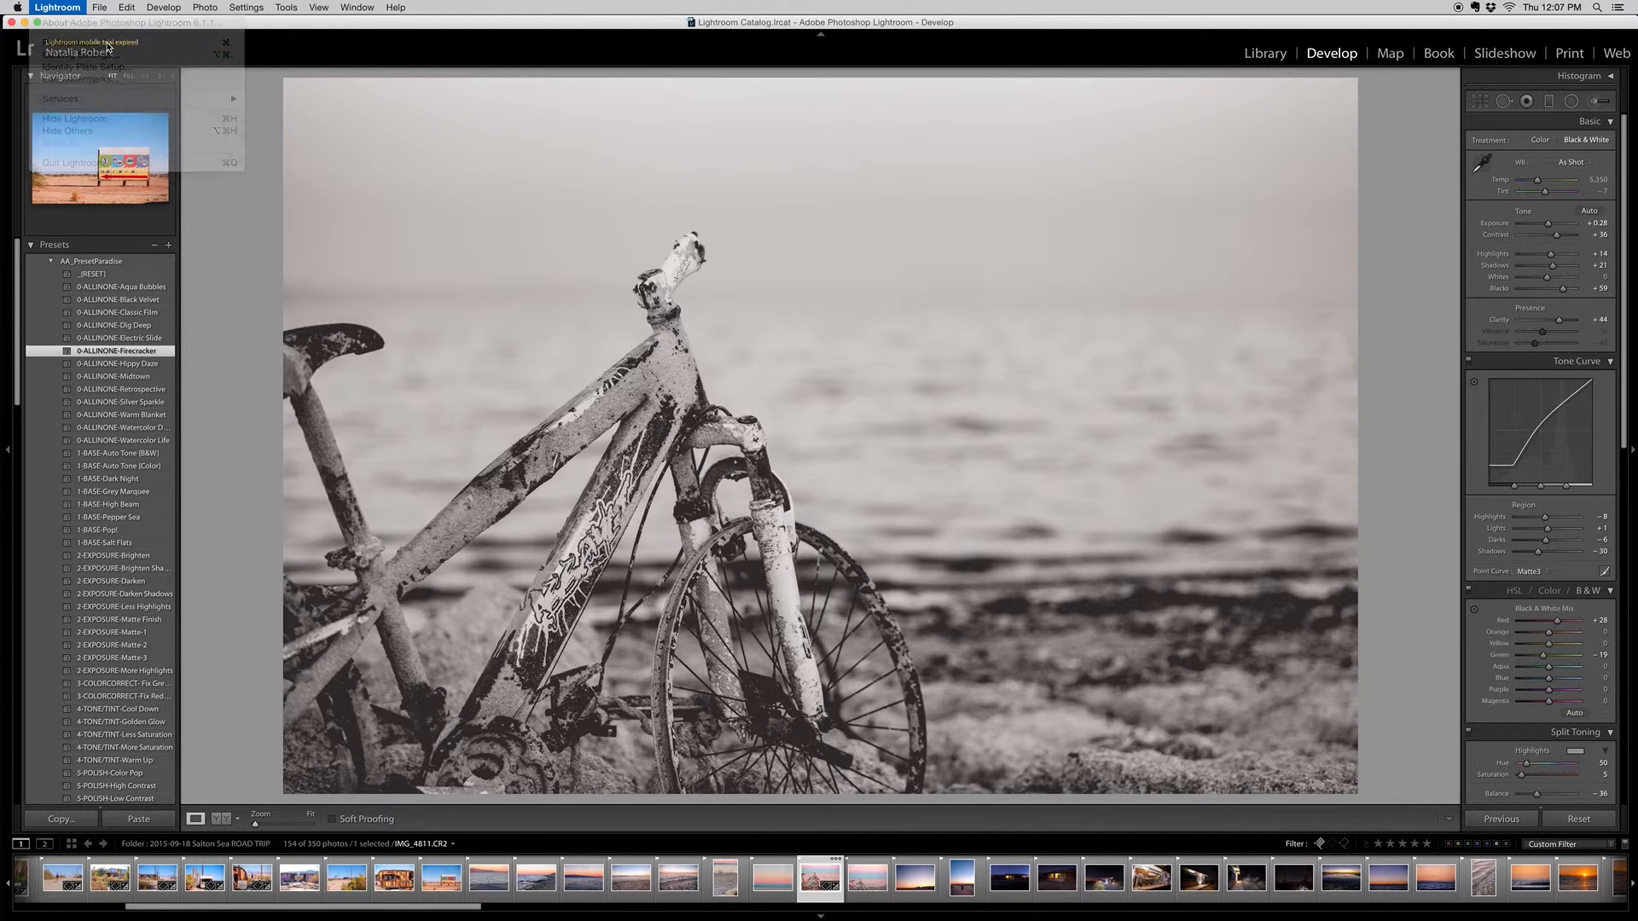
{"action": "left_click", "coordinate": [659, 163]}
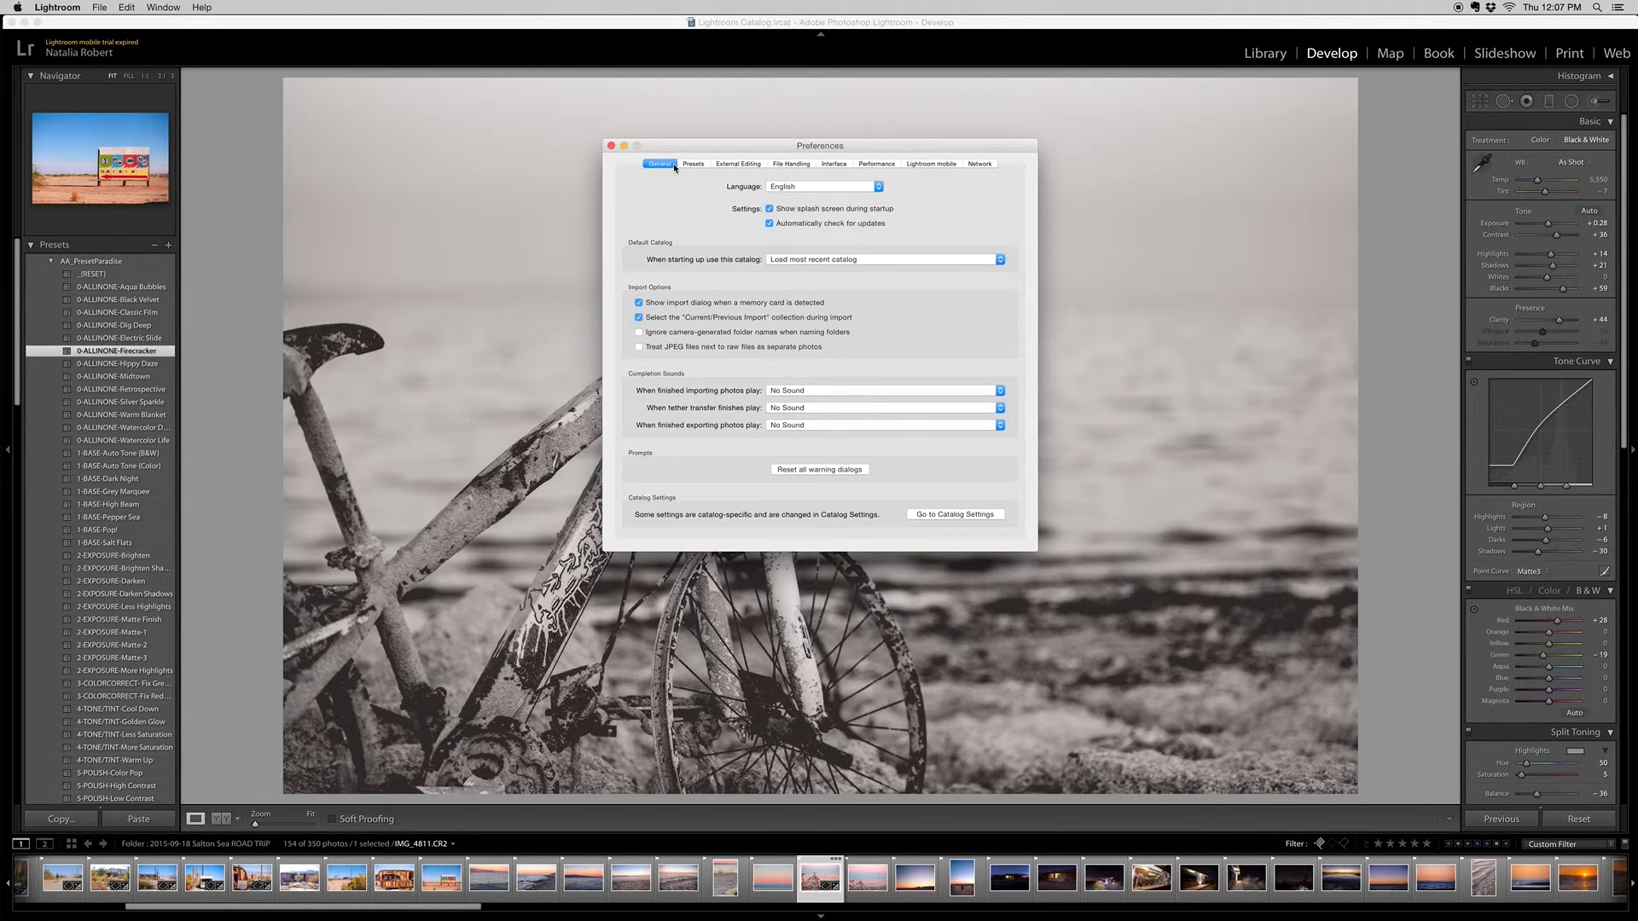
{"action": "left_click", "coordinate": [738, 164]}
{"action": "left_click", "coordinate": [791, 164]}
{"action": "left_click", "coordinate": [694, 165]}
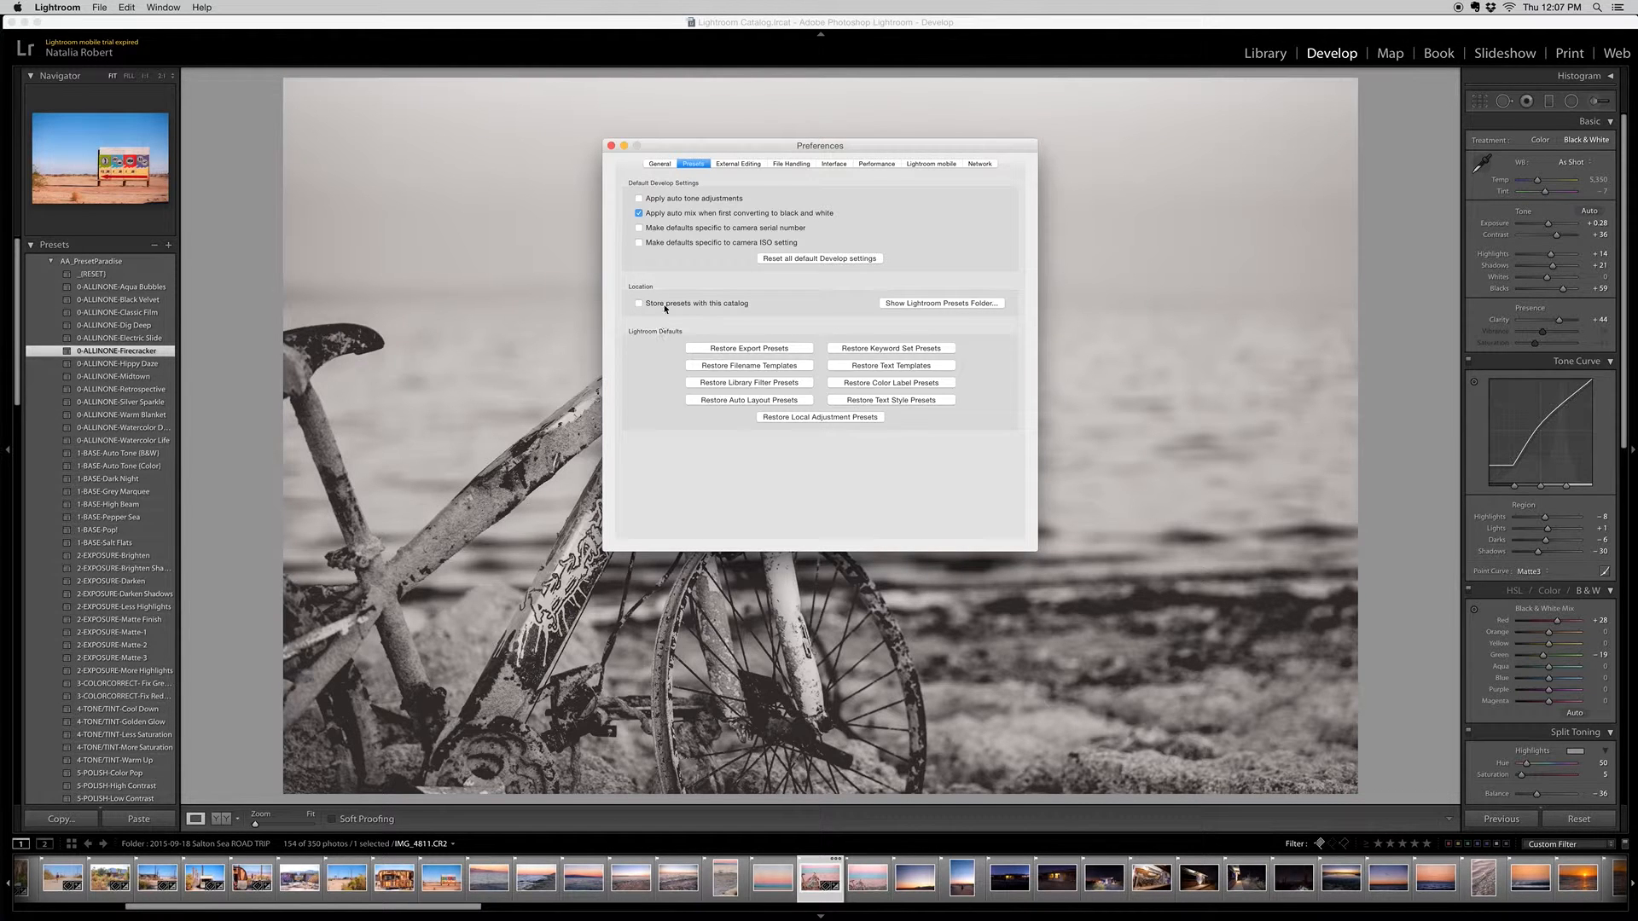
{"action": "left_click", "coordinate": [993, 303]}
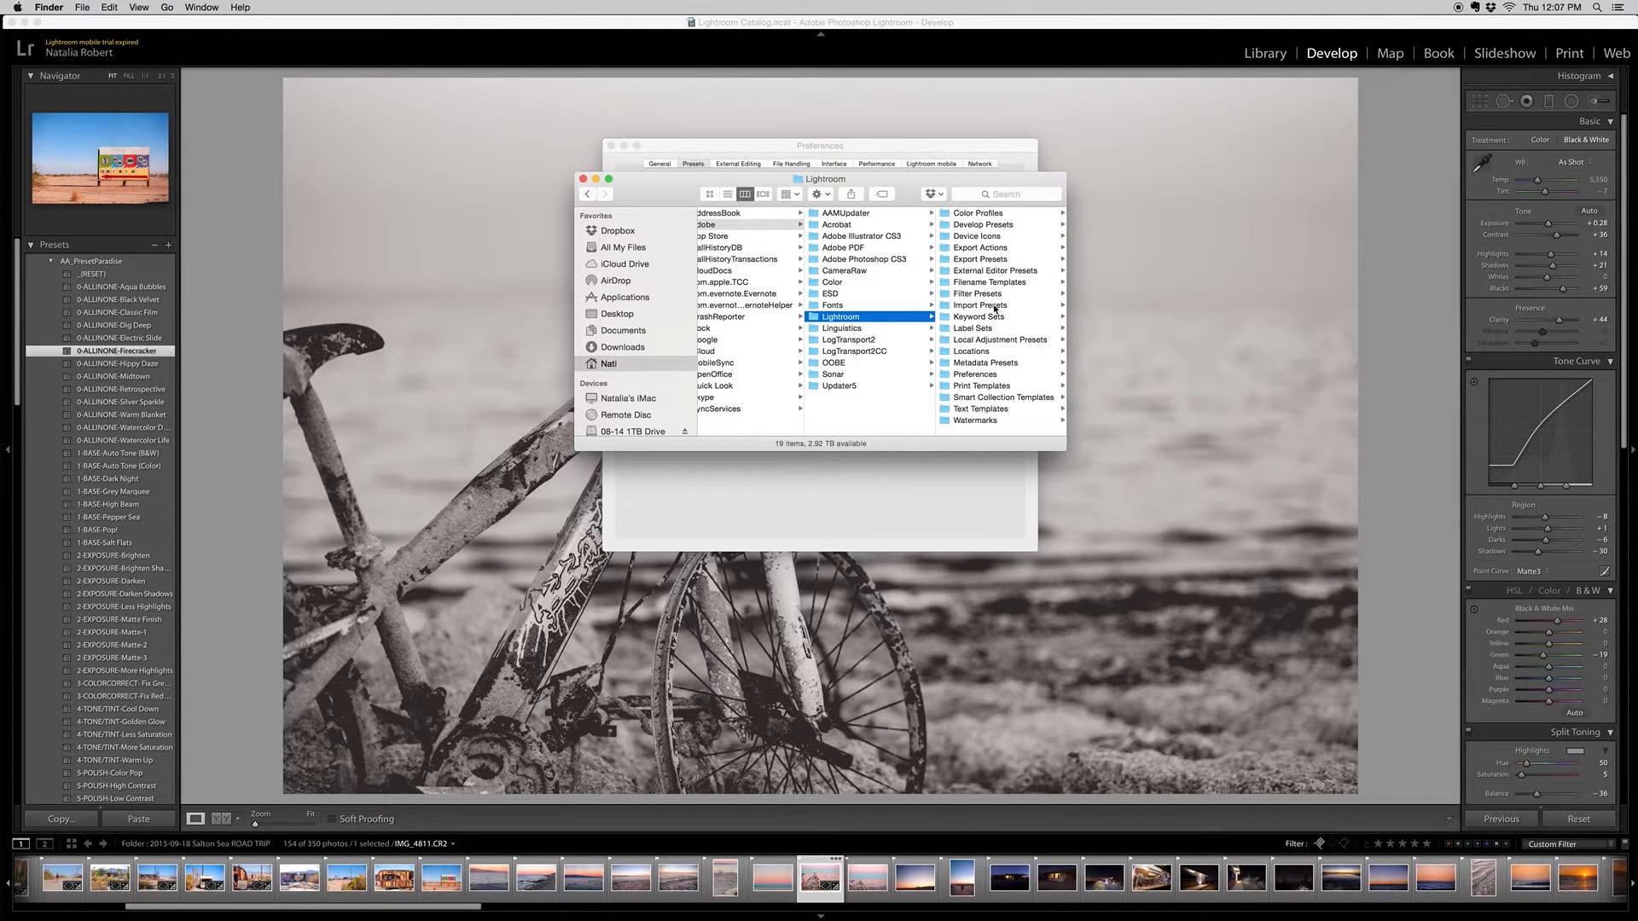
Widen the Finder window and open the Local Adjustment Presets folder to look through its template files.
{"action": "left_click_drag", "start_coordinate": [1063, 448], "coordinate": [1447, 468]}
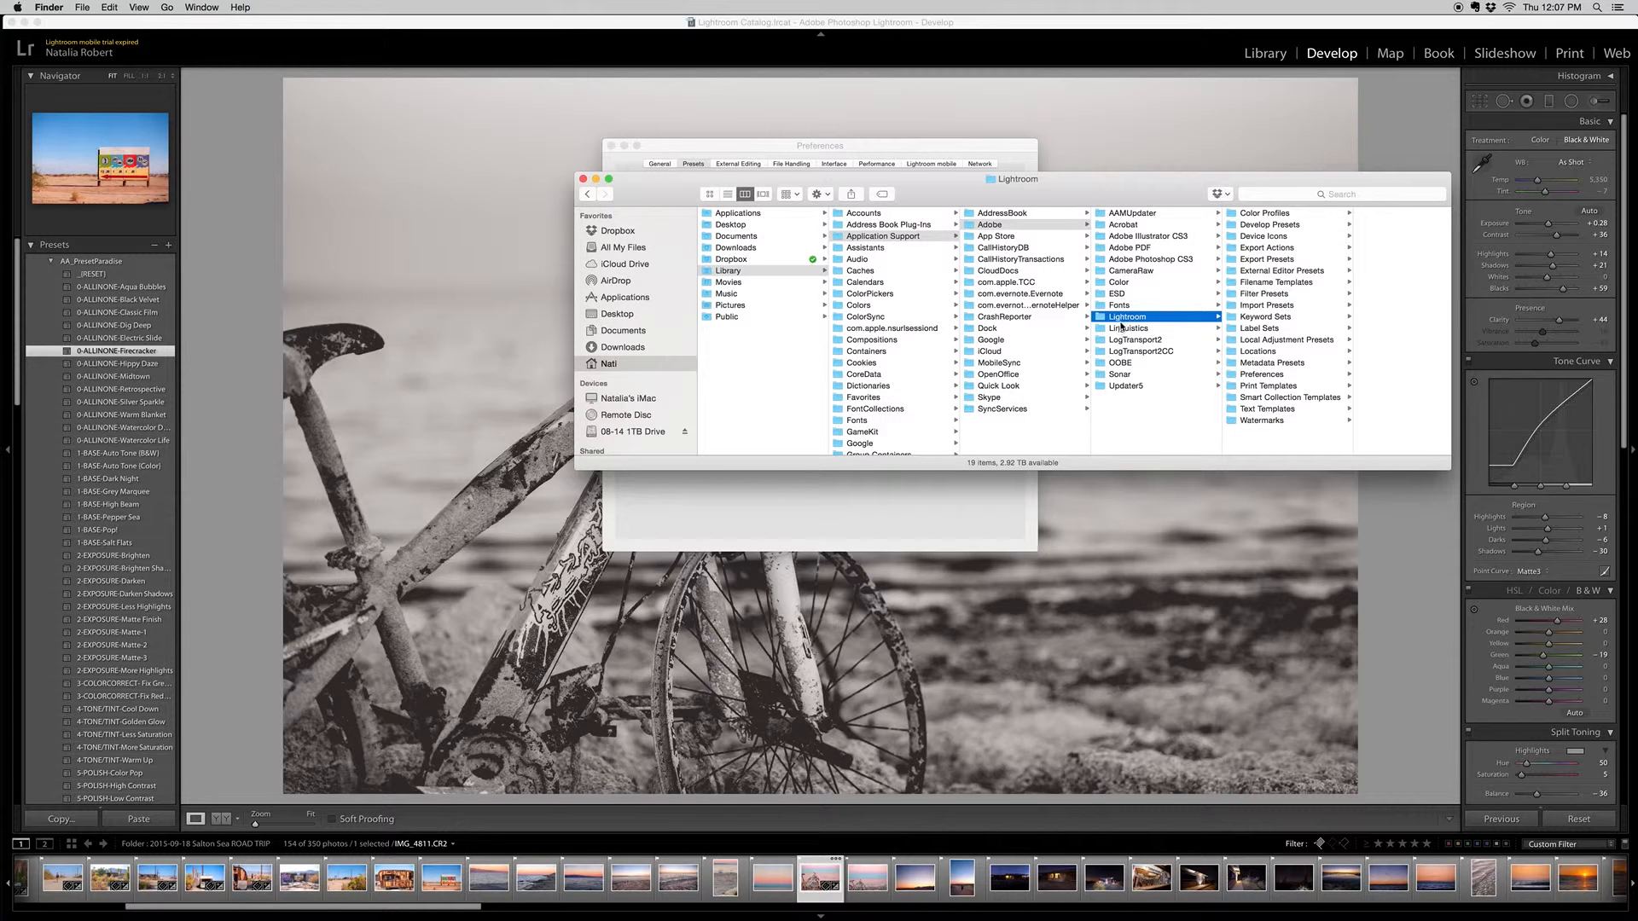
{"action": "left_click", "coordinate": [1317, 342]}
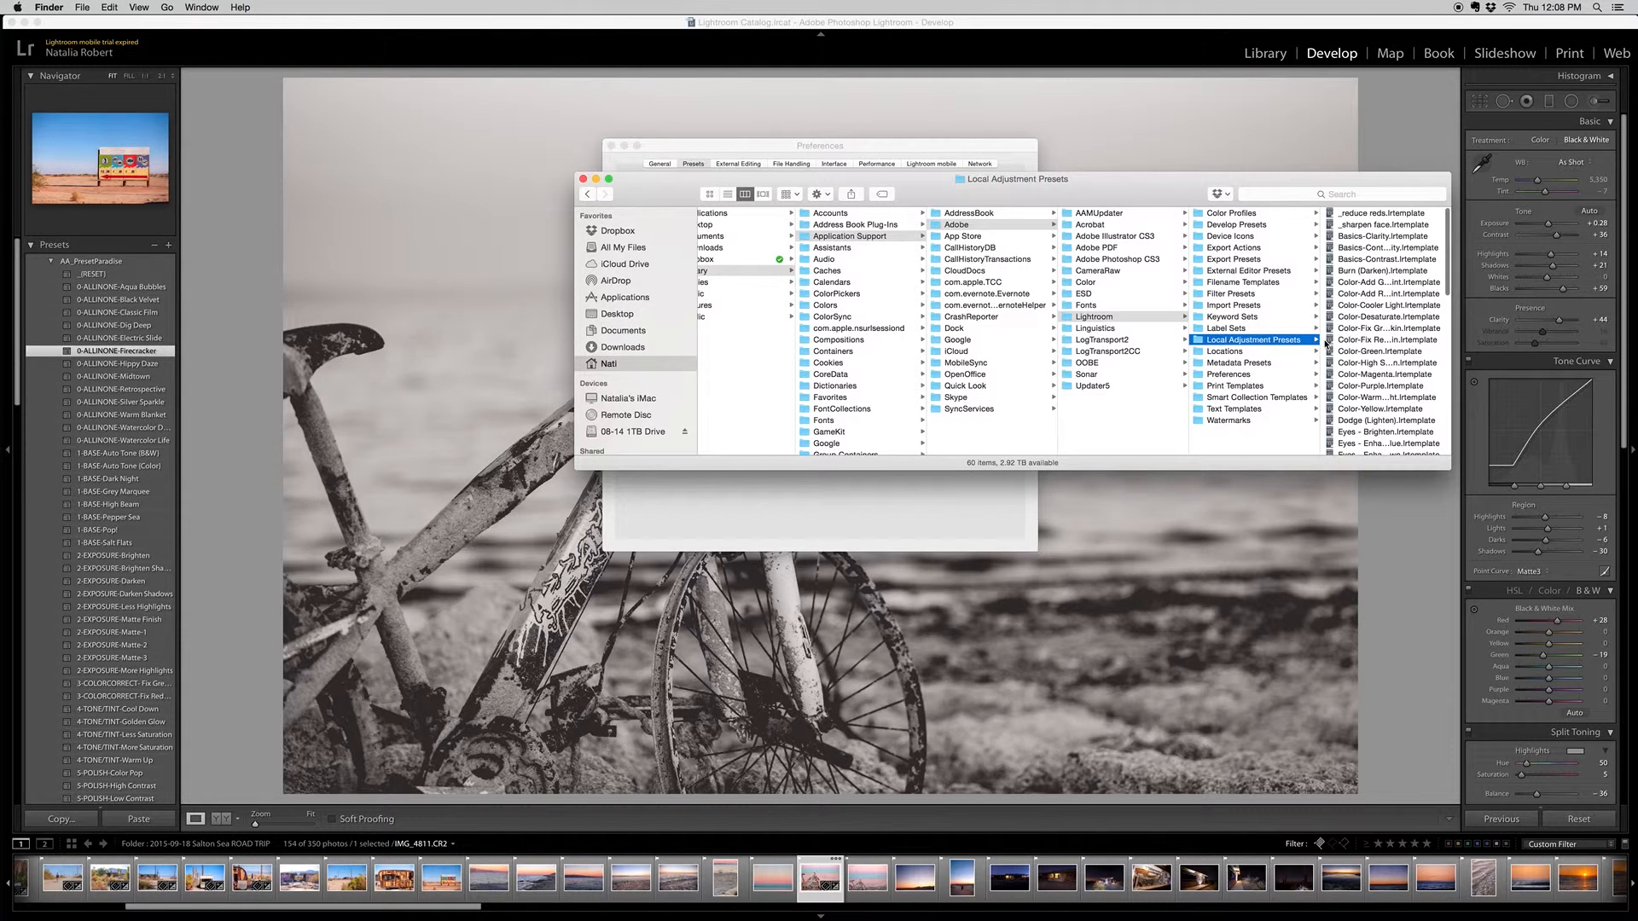
{"action": "scroll", "coordinate": [1381, 341], "scroll_direction": "down", "scroll_amount": 10}
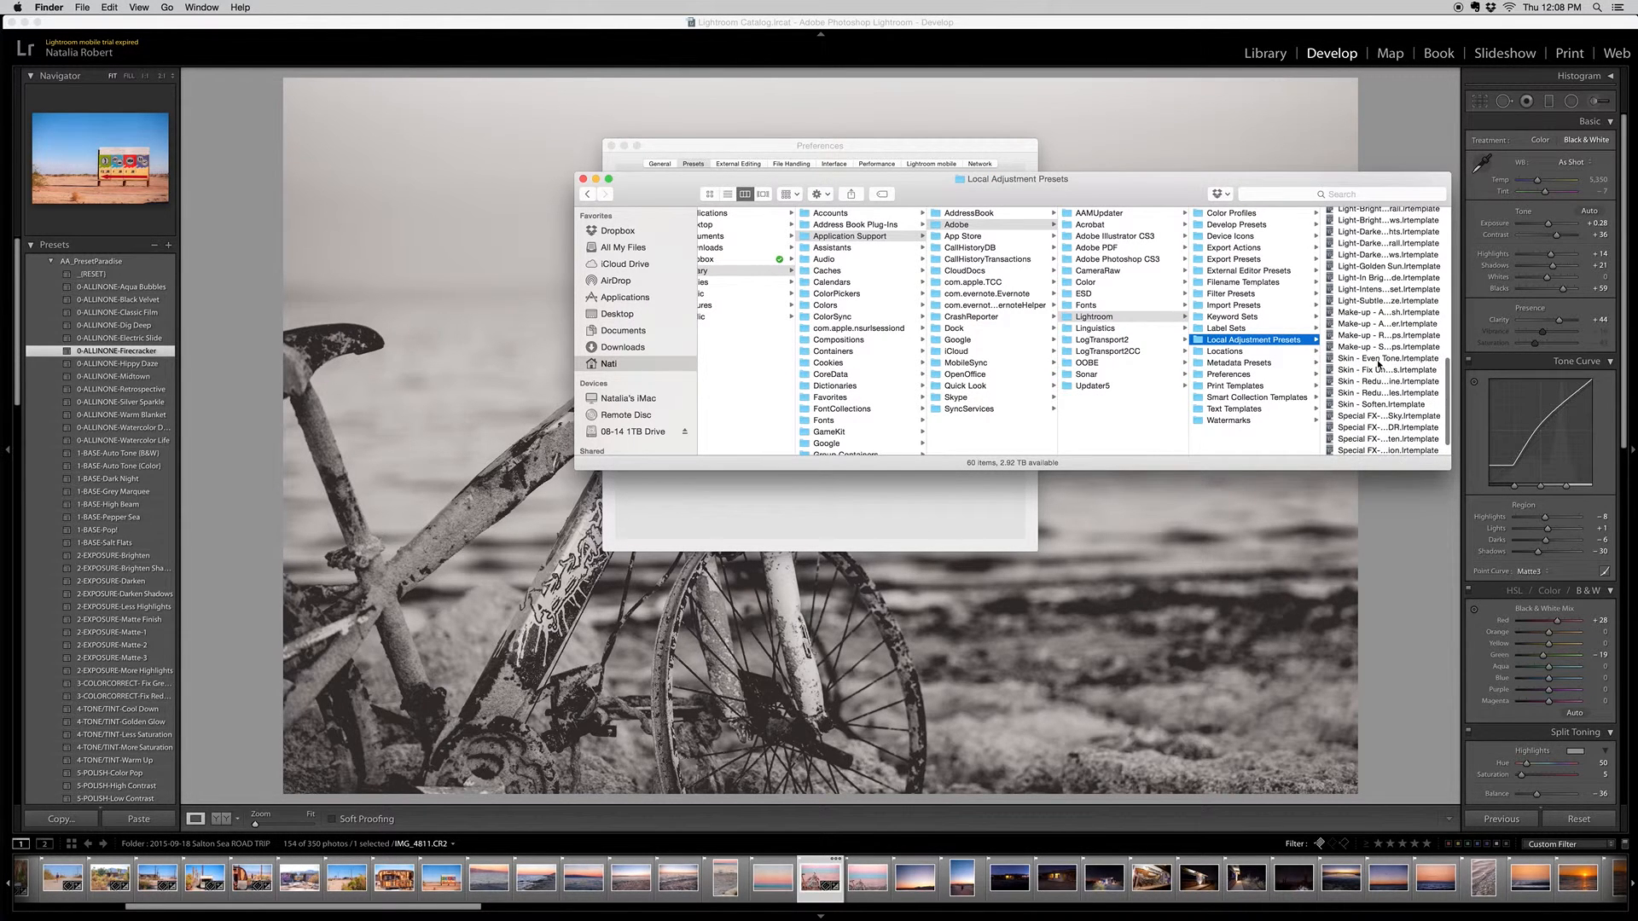
{"action": "scroll", "coordinate": [1379, 364], "scroll_direction": "up", "scroll_amount": 5}
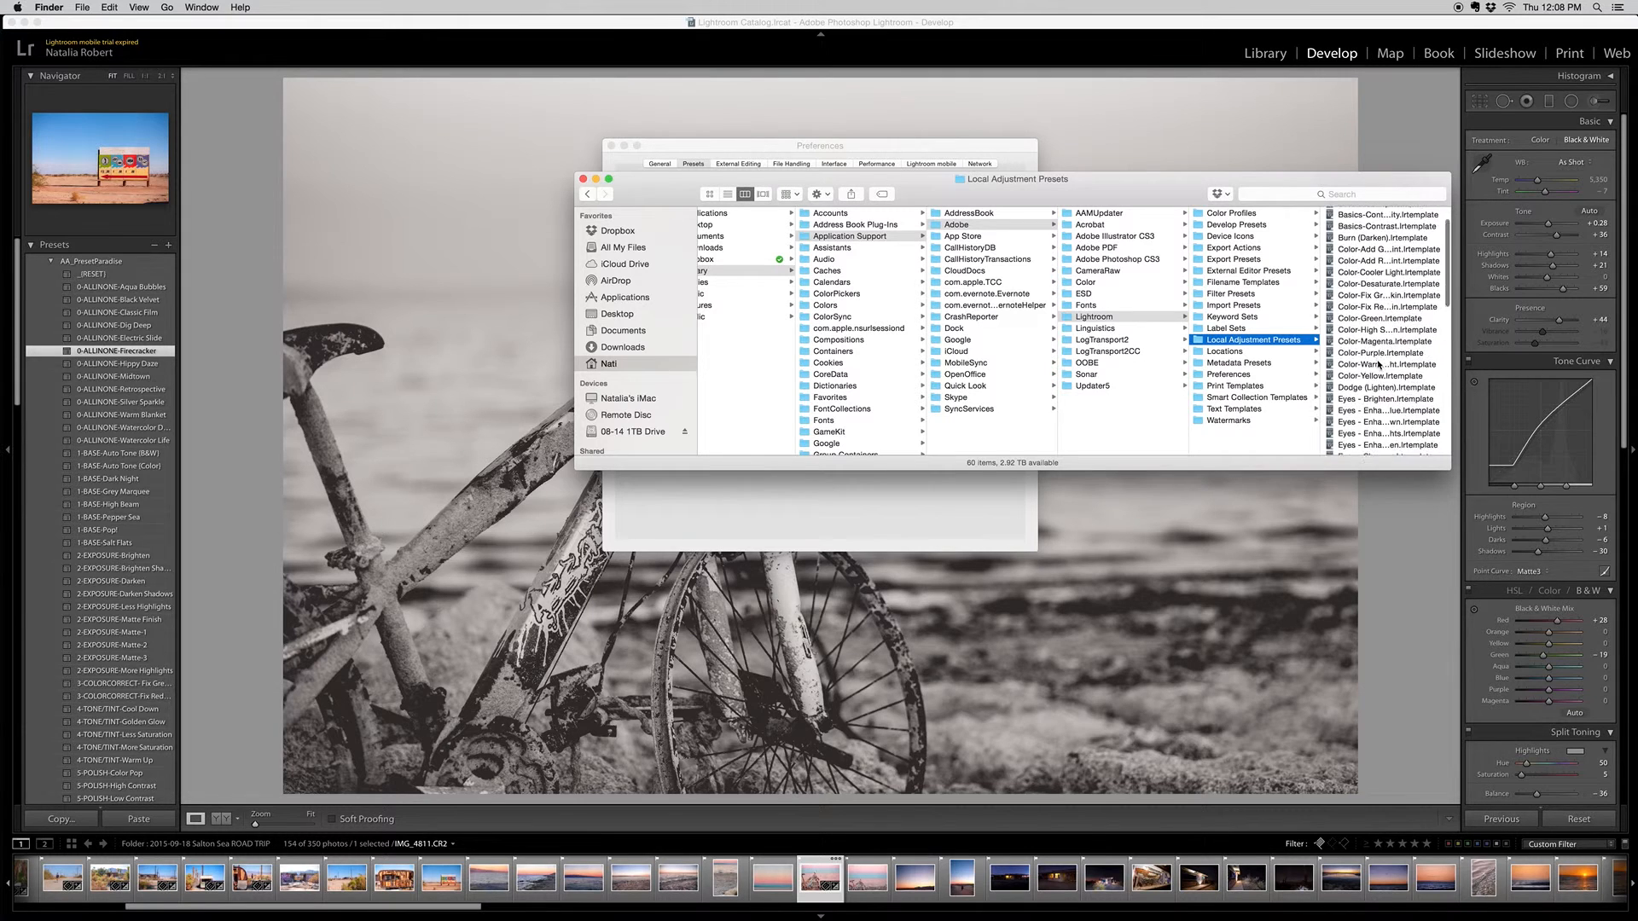
{"action": "scroll", "coordinate": [1379, 364], "scroll_direction": "down", "scroll_amount": 5}
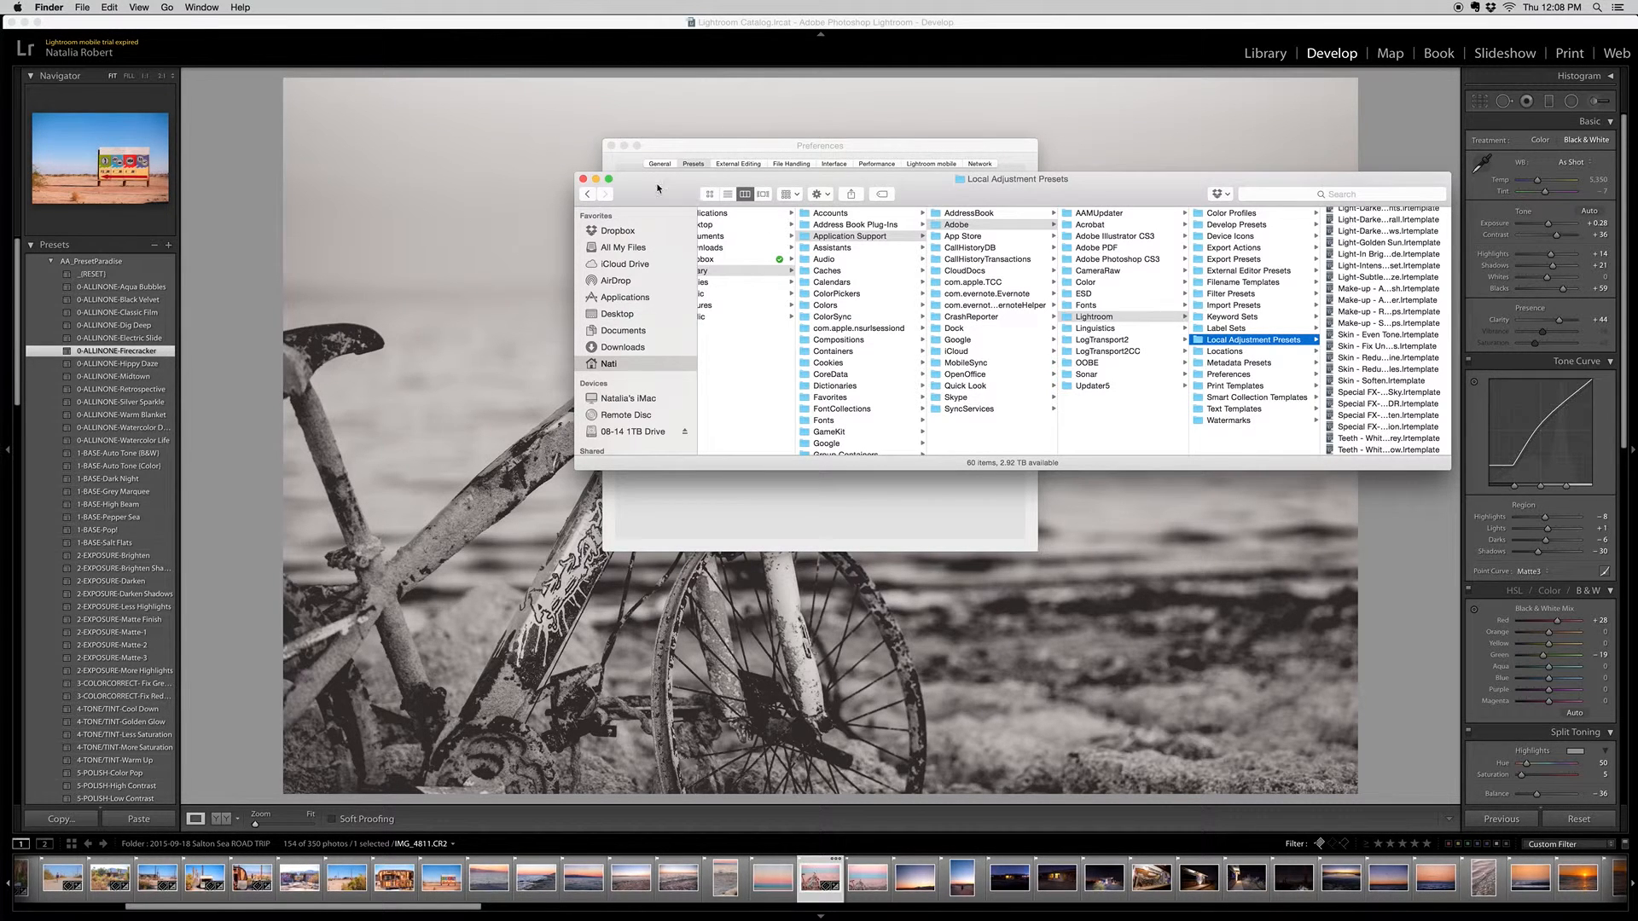
Minimize the presets folder window, and quit Lightroom after closing its preferences.
{"action": "left_click", "coordinate": [596, 179]}
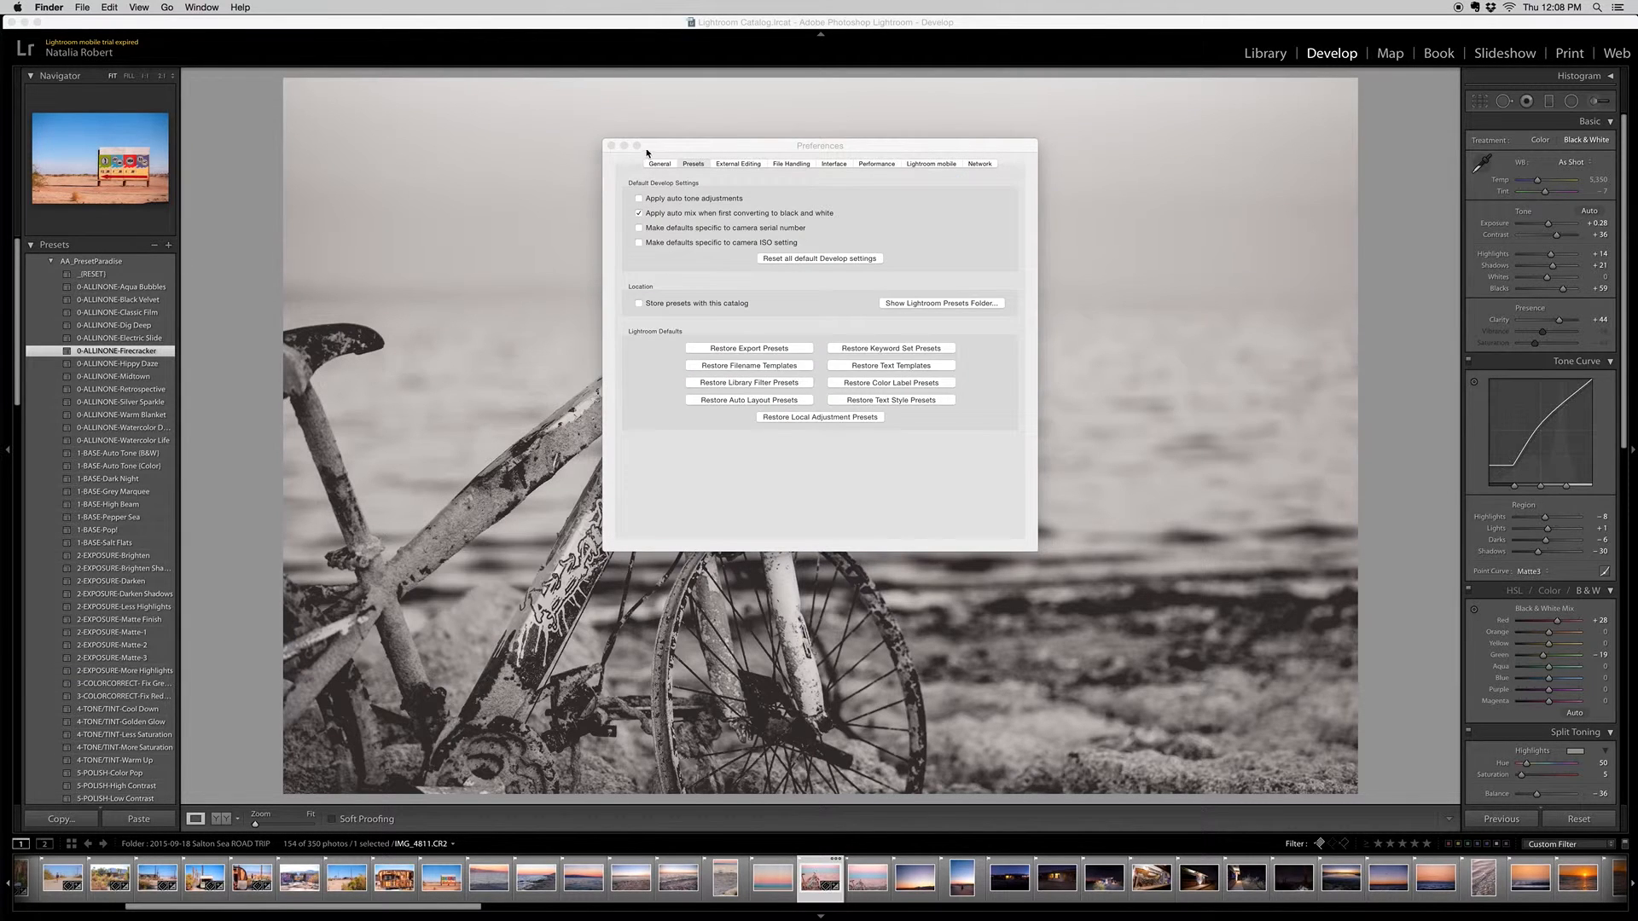
{"action": "left_click", "coordinate": [609, 153]}
{"action": "left_click", "coordinate": [611, 146]}
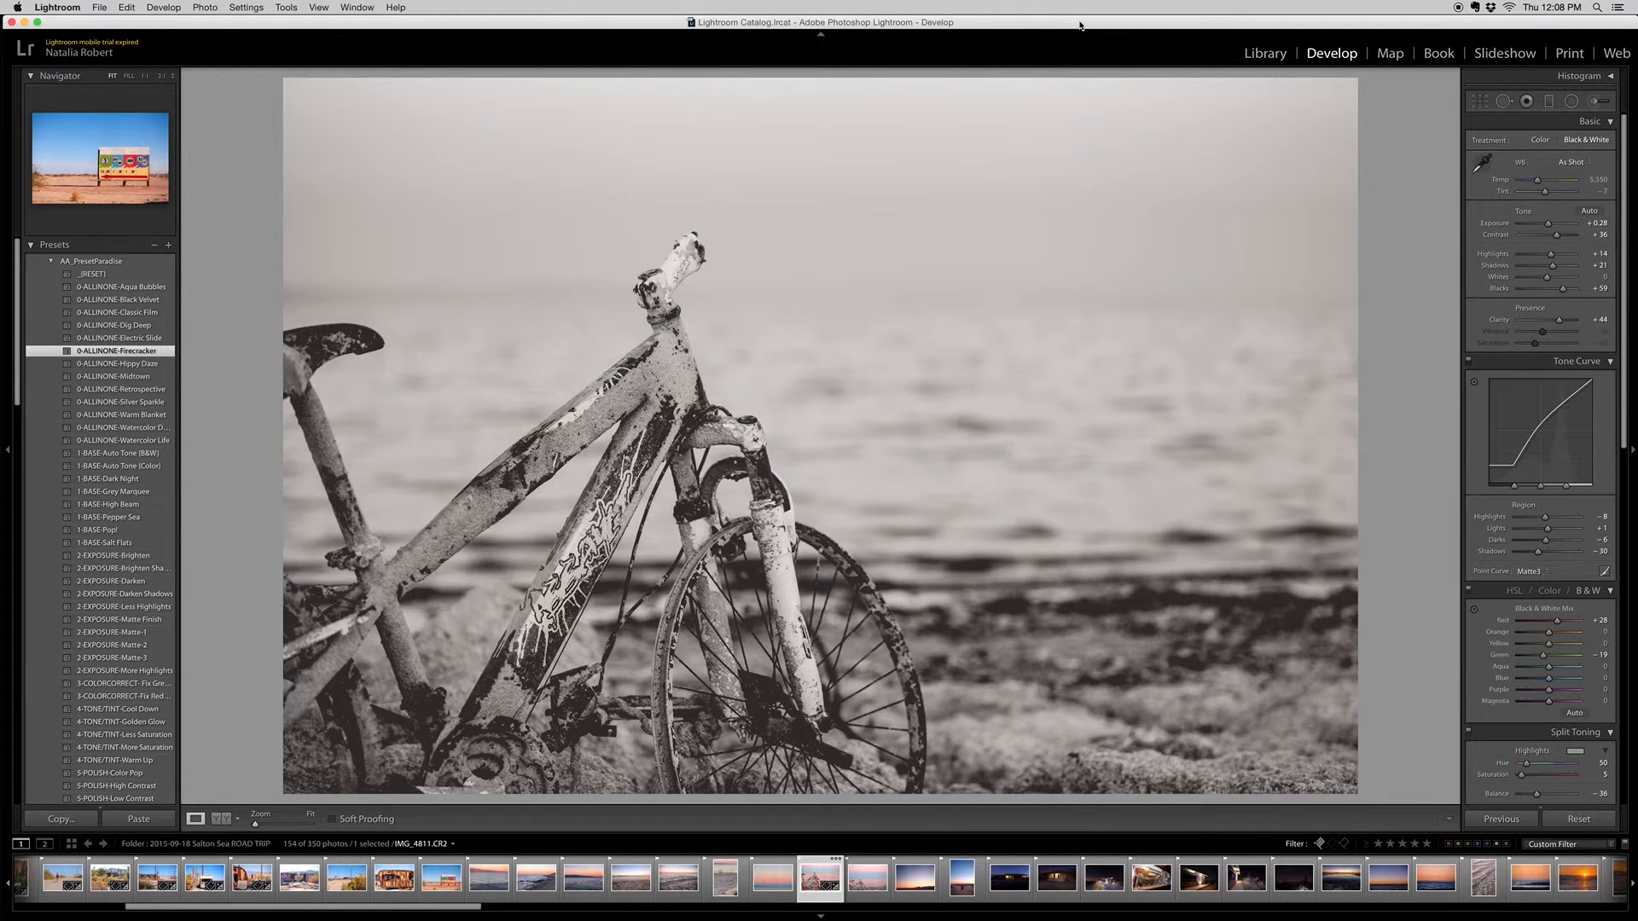
{"action": "key", "text": "super+q"}
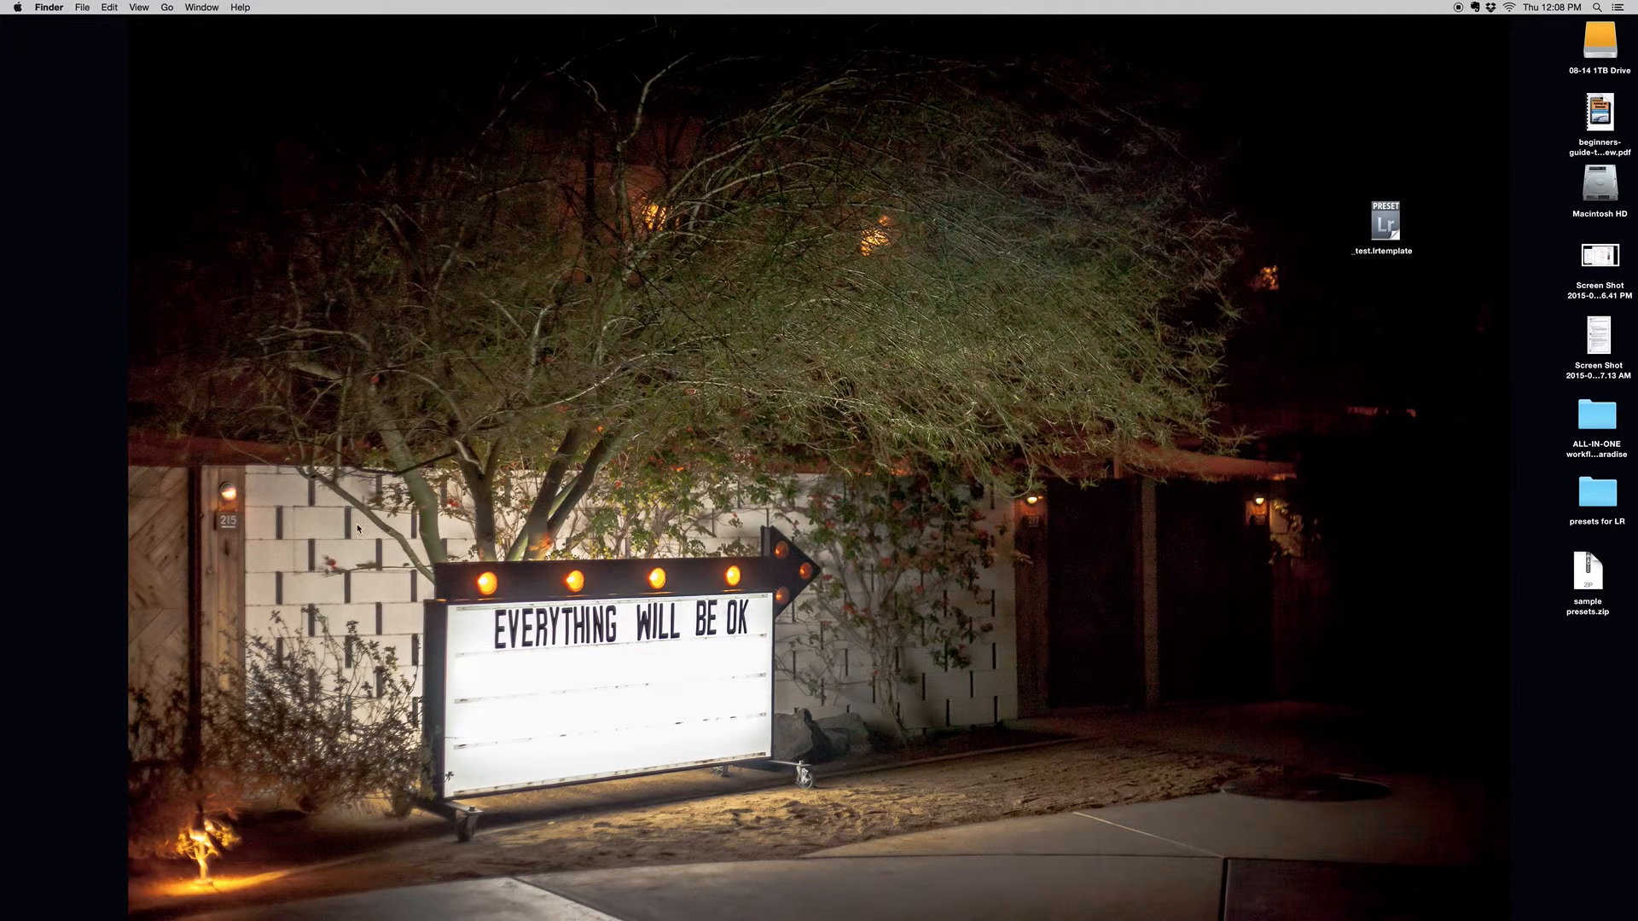
Restore the Local Adjustment Presets window on the desktop and enlarge it so the full template file names fit.
{"action": "left_click", "coordinate": [19, 680]}
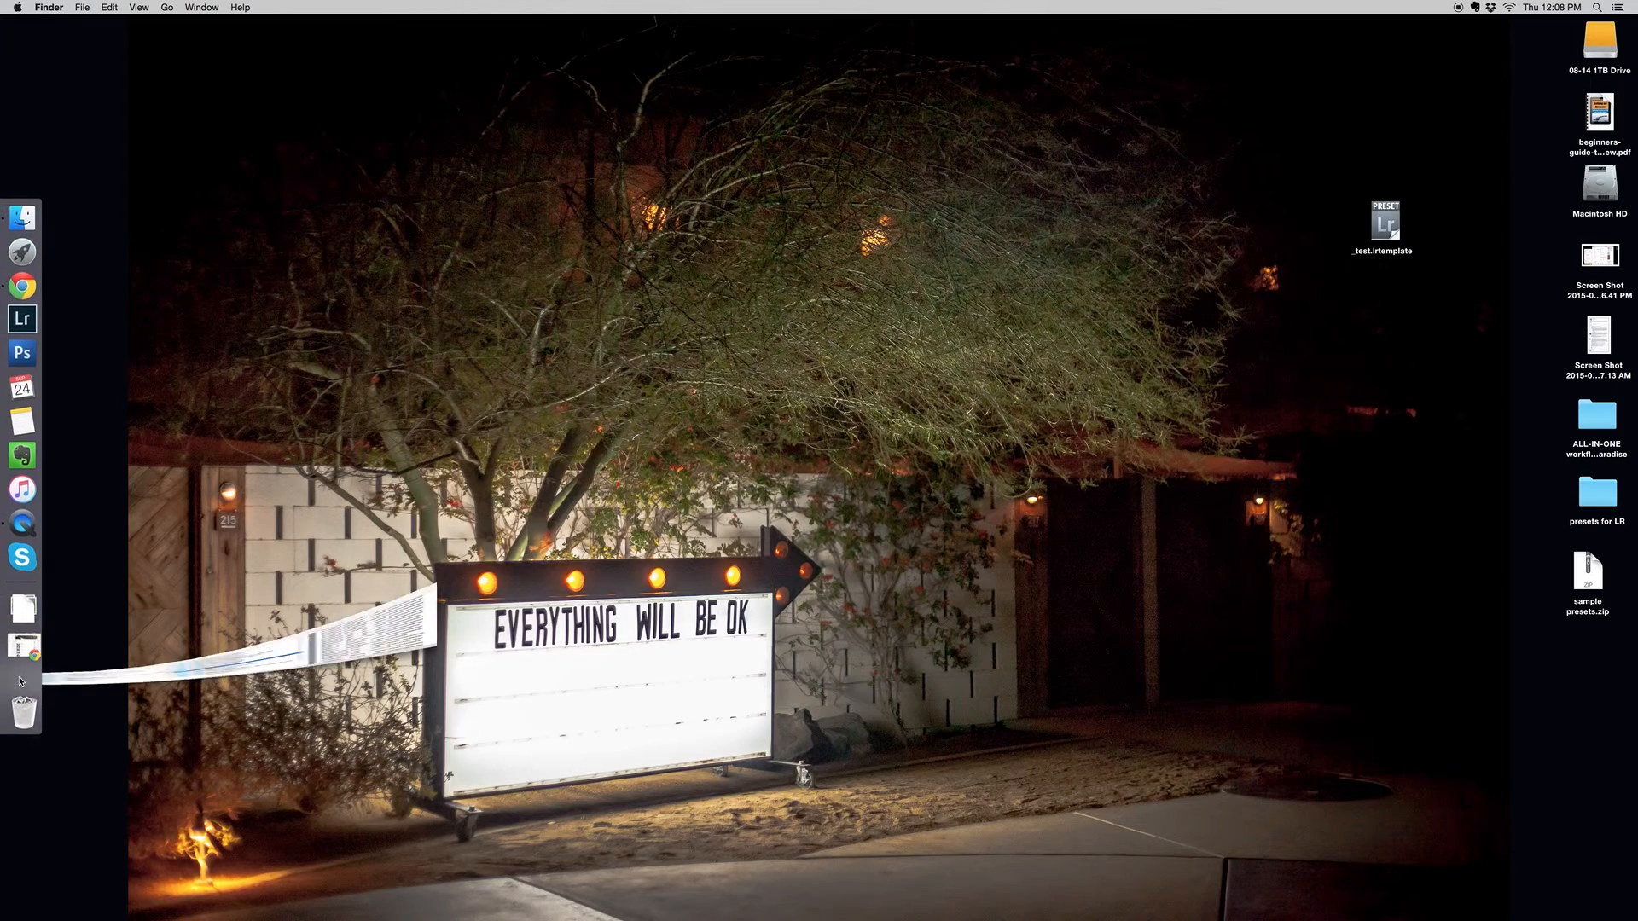
{"action": "left_click_drag", "start_coordinate": [922, 186], "coordinate": [468, 52]}
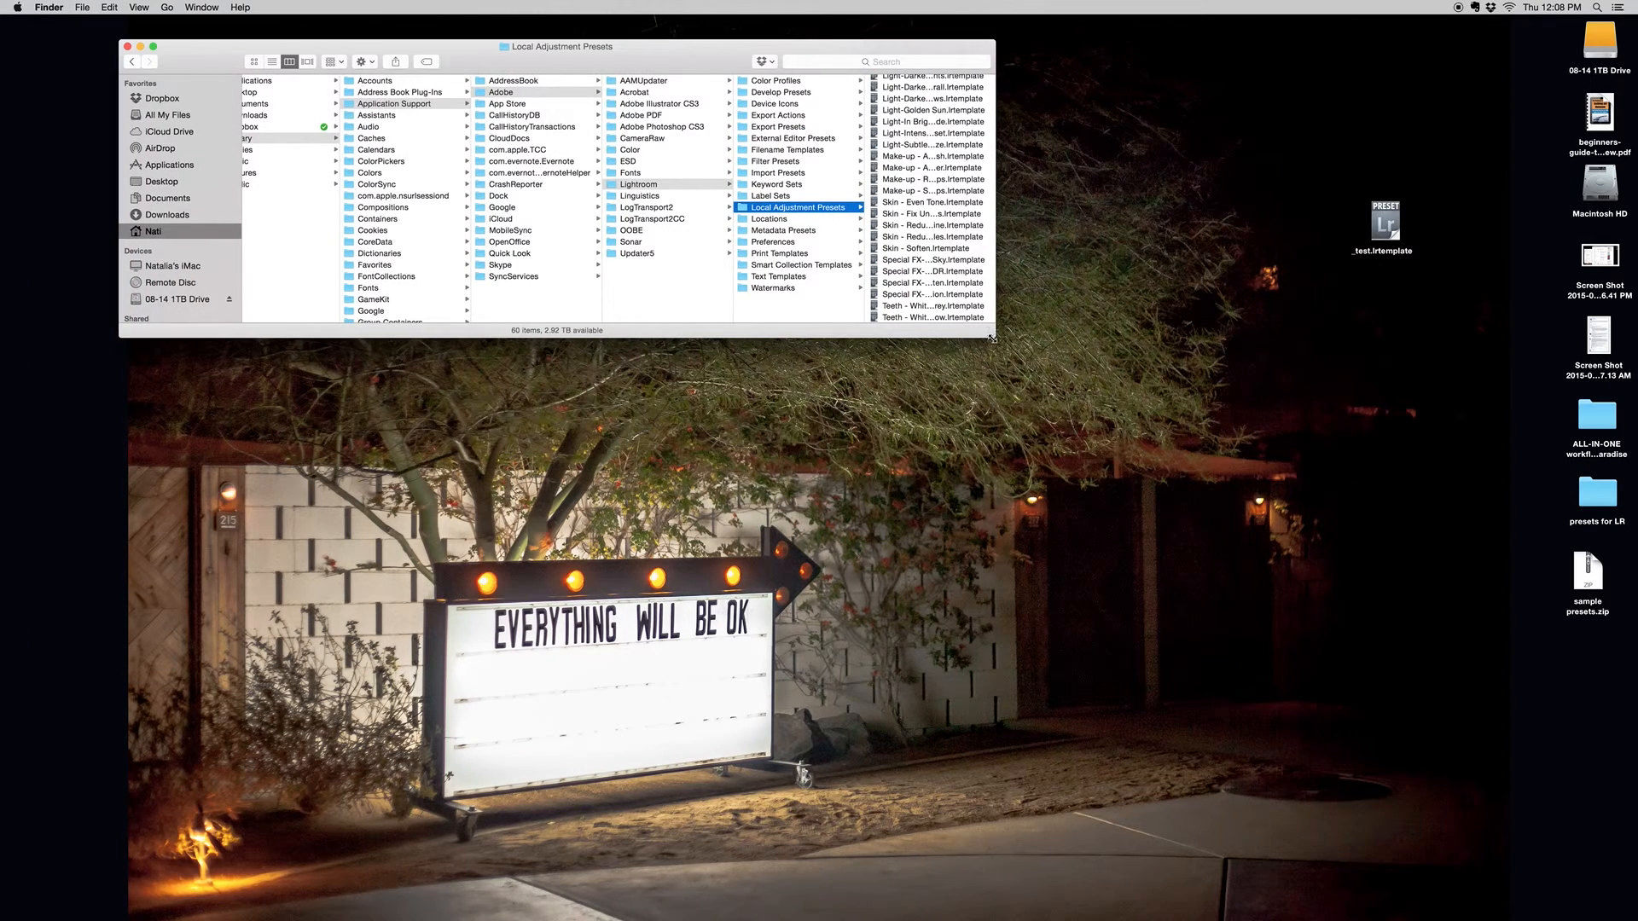
{"action": "left_click_drag", "start_coordinate": [994, 336], "coordinate": [1133, 616]}
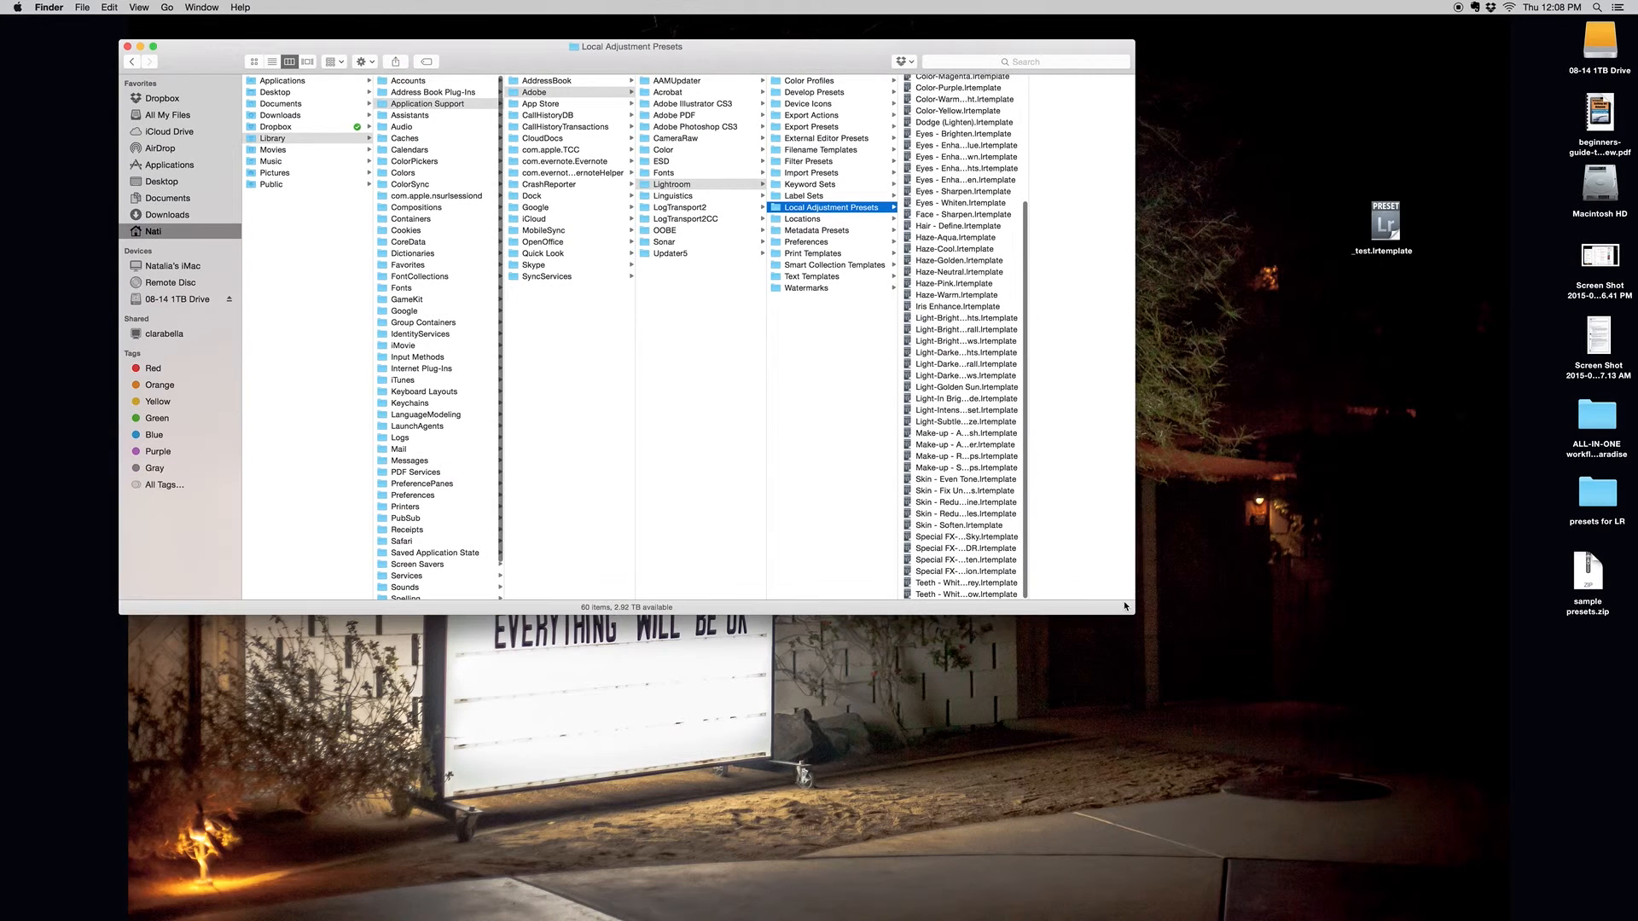
{"action": "left_click_drag", "start_coordinate": [1035, 365], "coordinate": [1068, 365]}
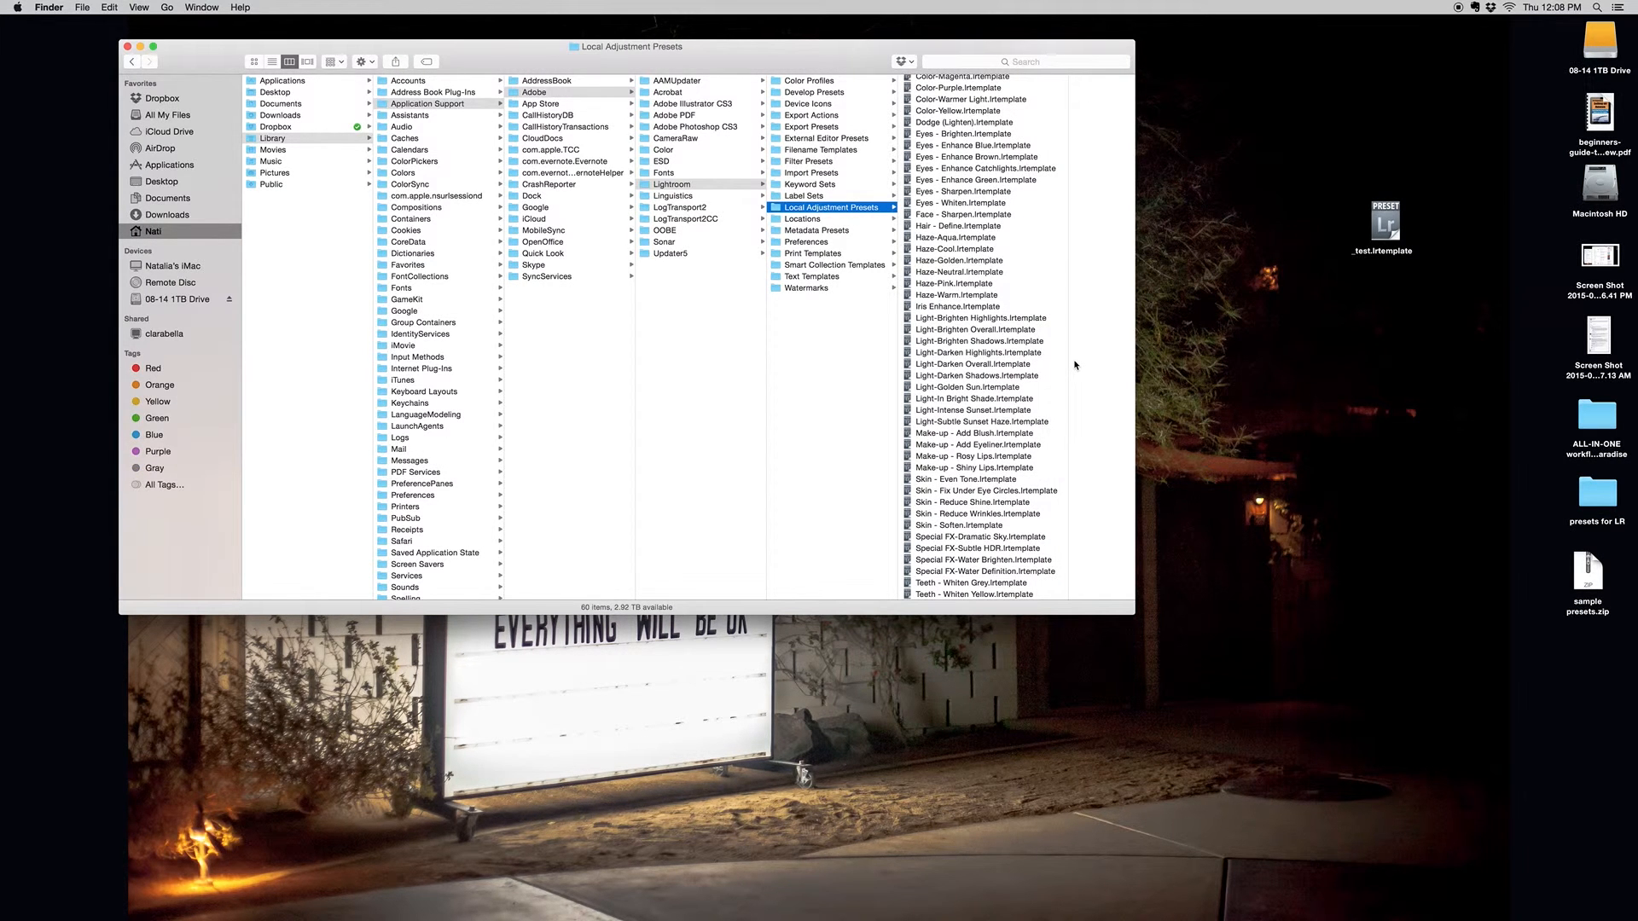
Move _test.lrtemplate from the desktop into the Local Adjustment Presets folder and select it there.
{"action": "left_click", "coordinate": [1393, 230]}
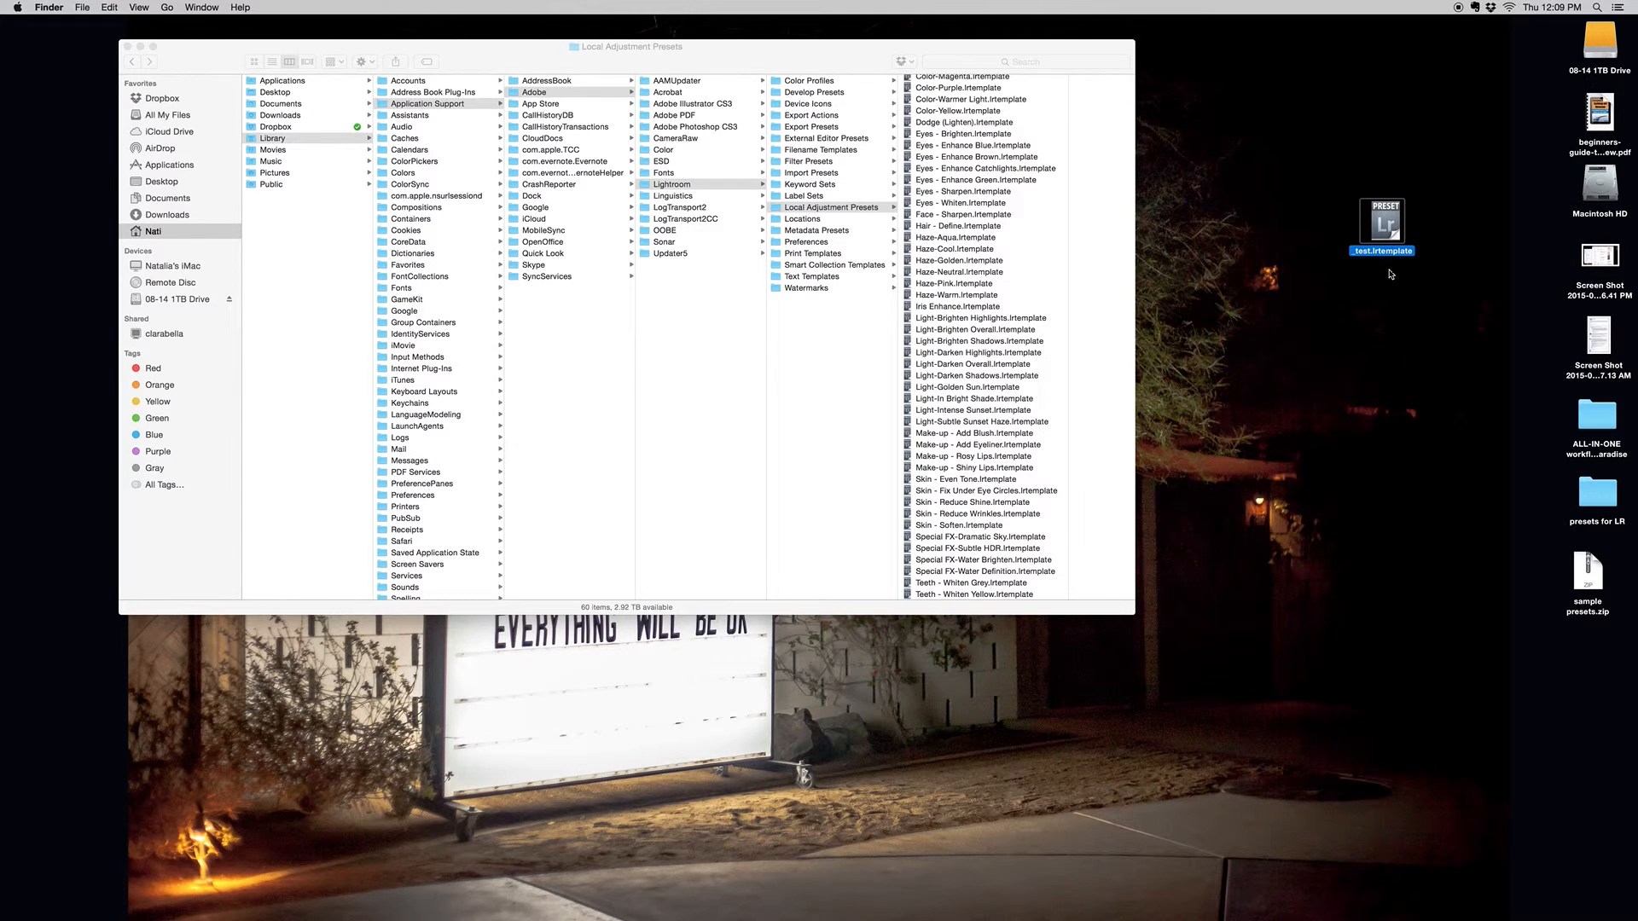
{"action": "left_click_drag", "start_coordinate": [1390, 231], "coordinate": [946, 230]}
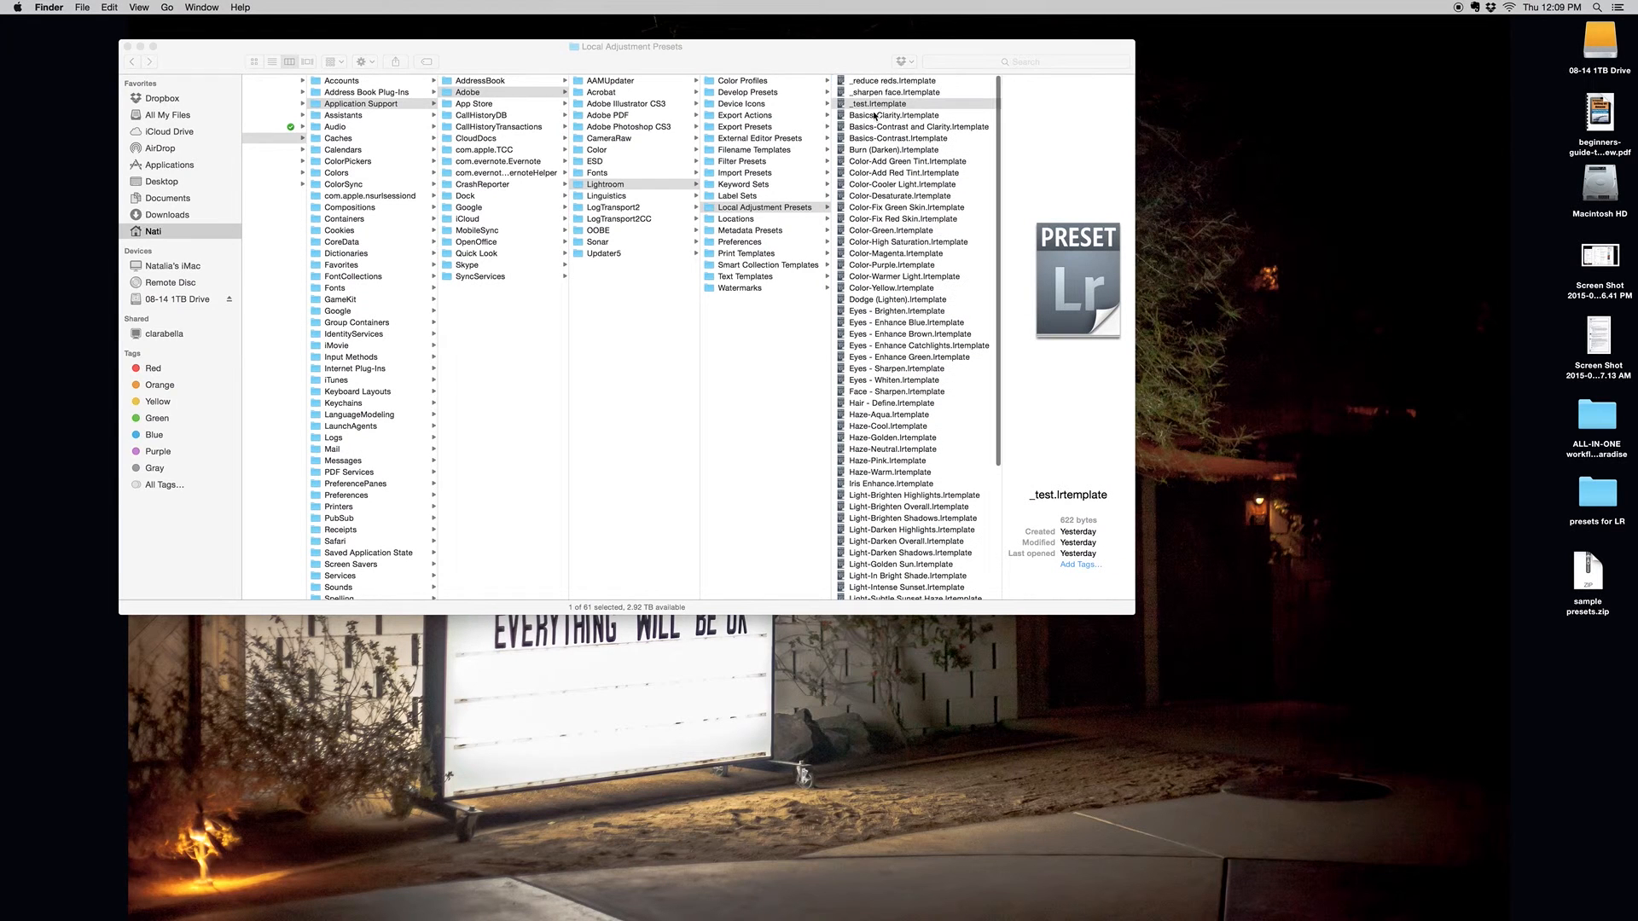
{"action": "left_click", "coordinate": [877, 104]}
{"action": "key", "text": "Return"}
{"action": "key", "text": "Return"}
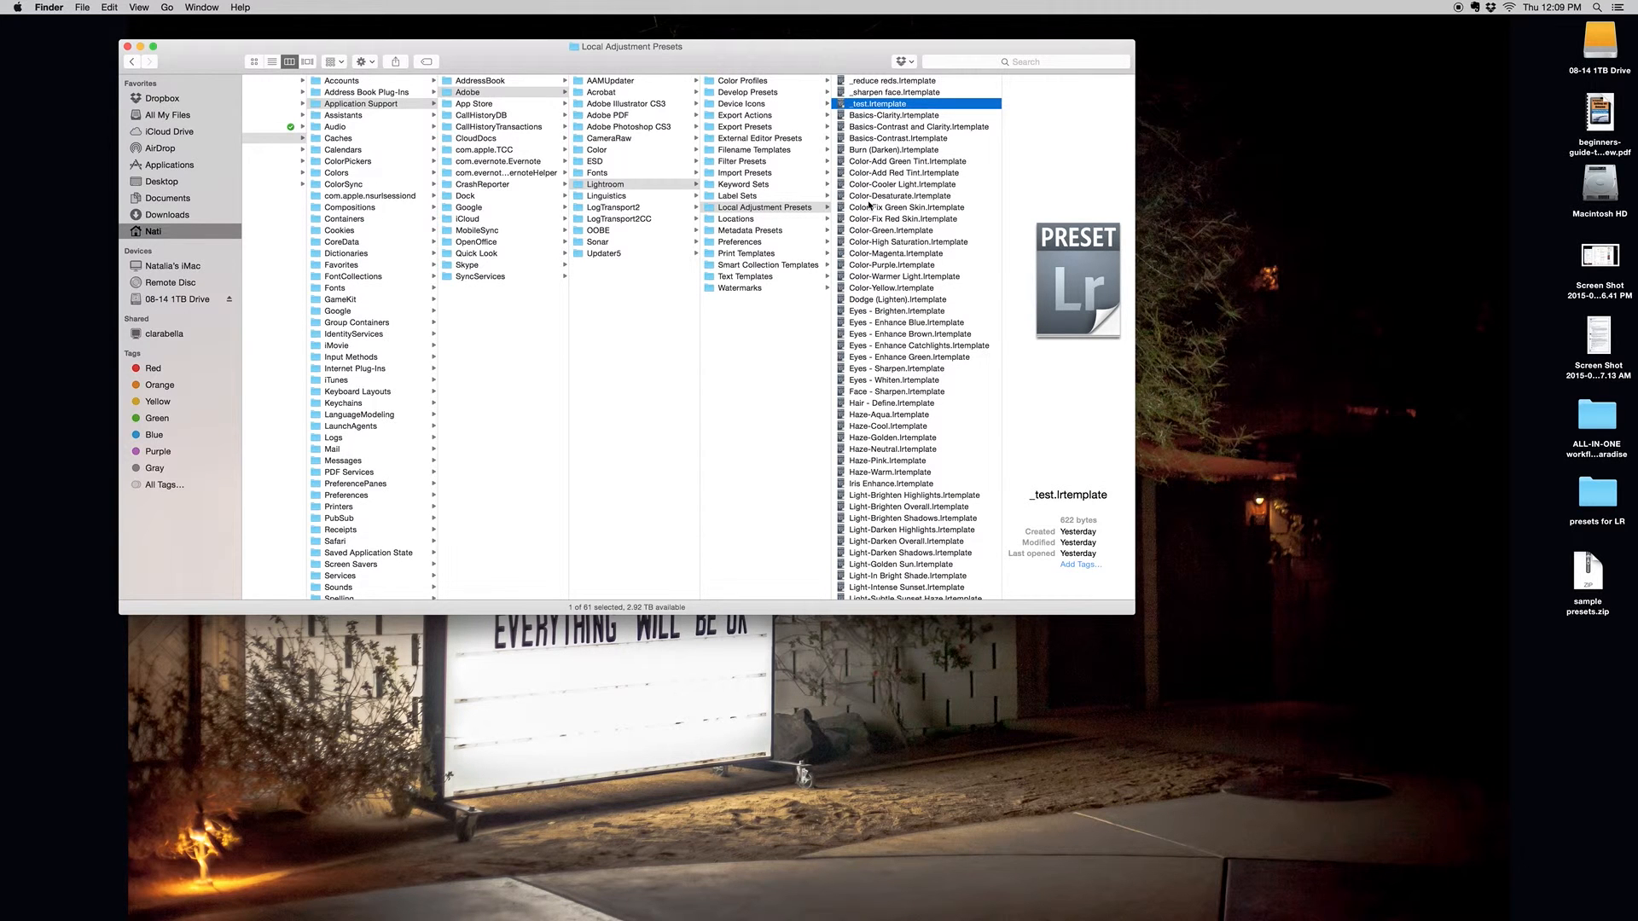
Relaunch Lightroom and choose the newly installed _test effect preset for the Graduated Filter.
{"action": "mouse_move", "coordinate": [4, 533]}
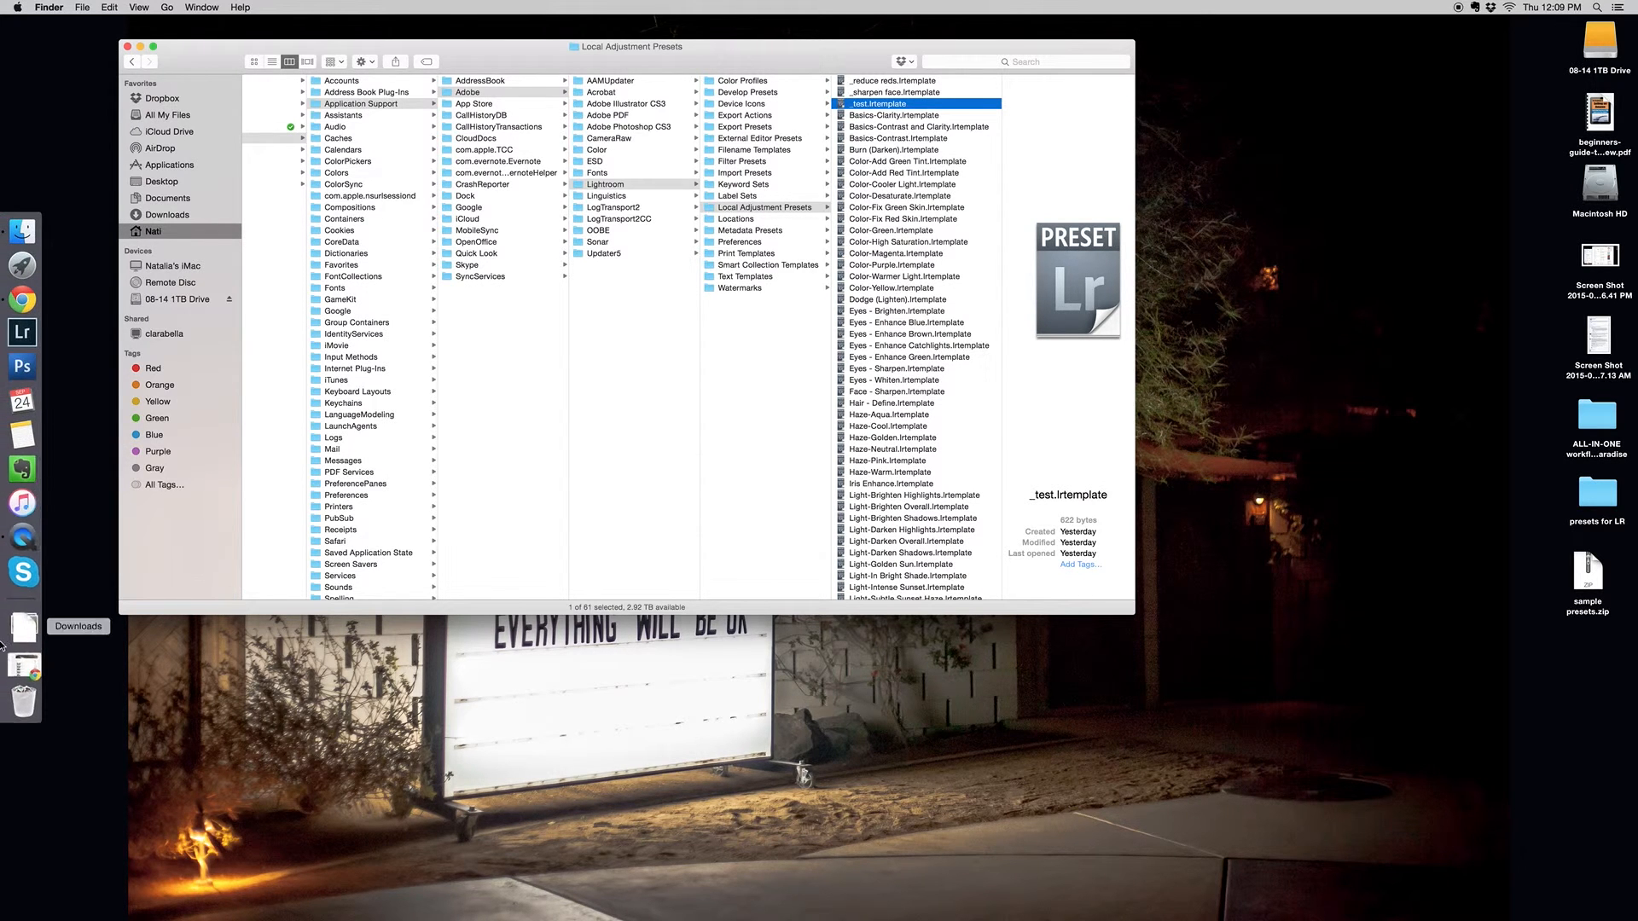
{"action": "left_click", "coordinate": [25, 333]}
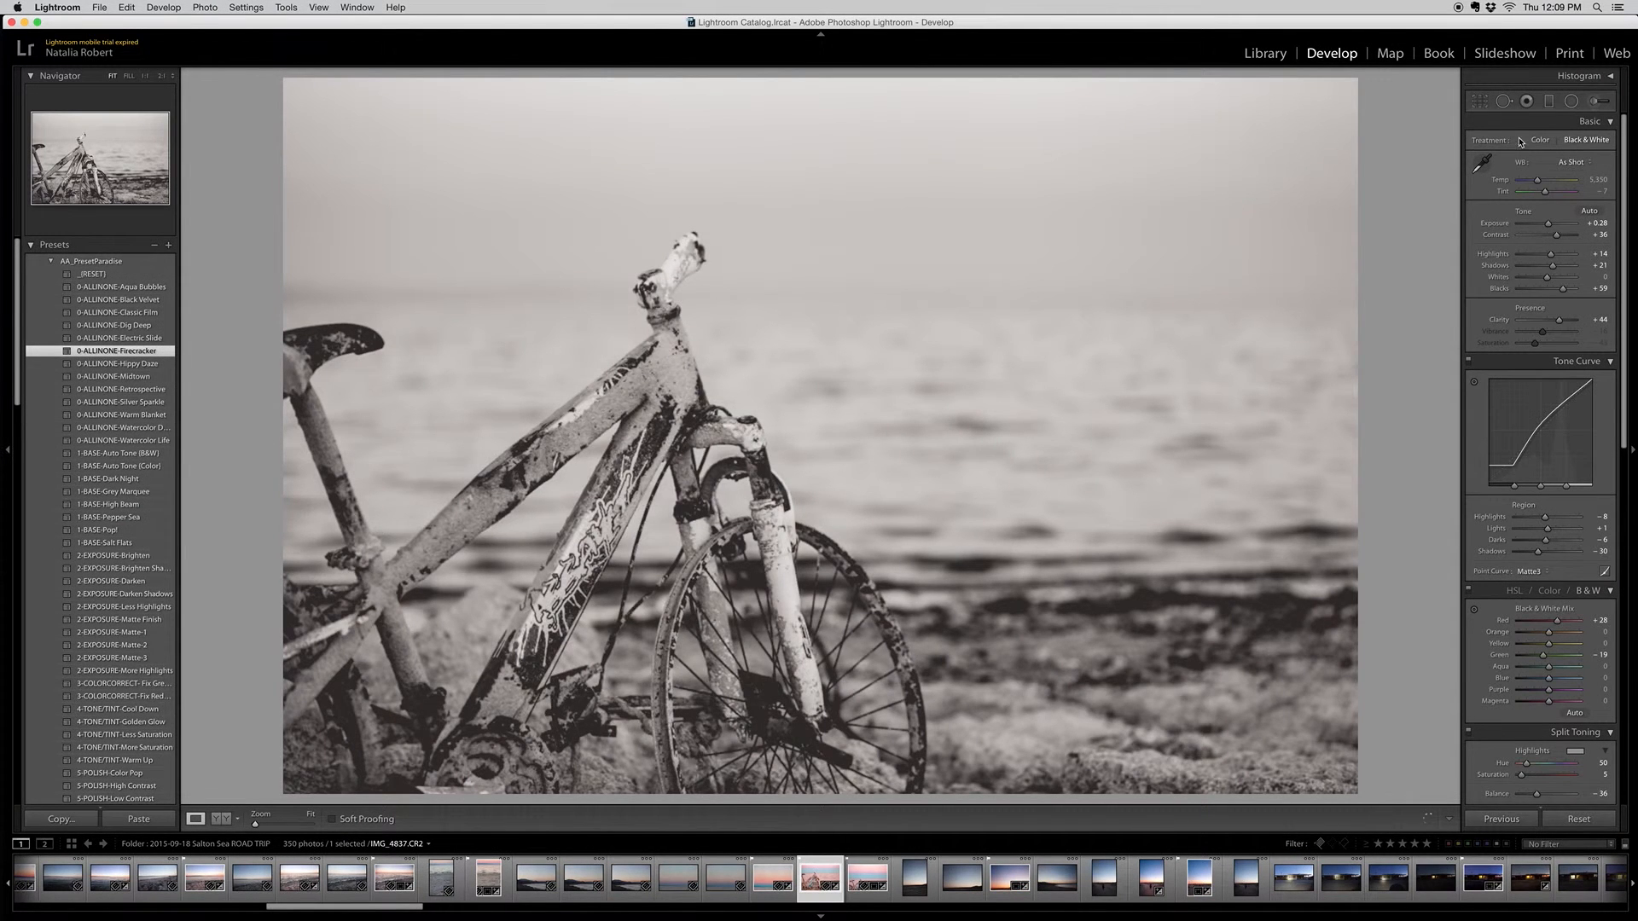
{"action": "left_click", "coordinate": [1550, 102]}
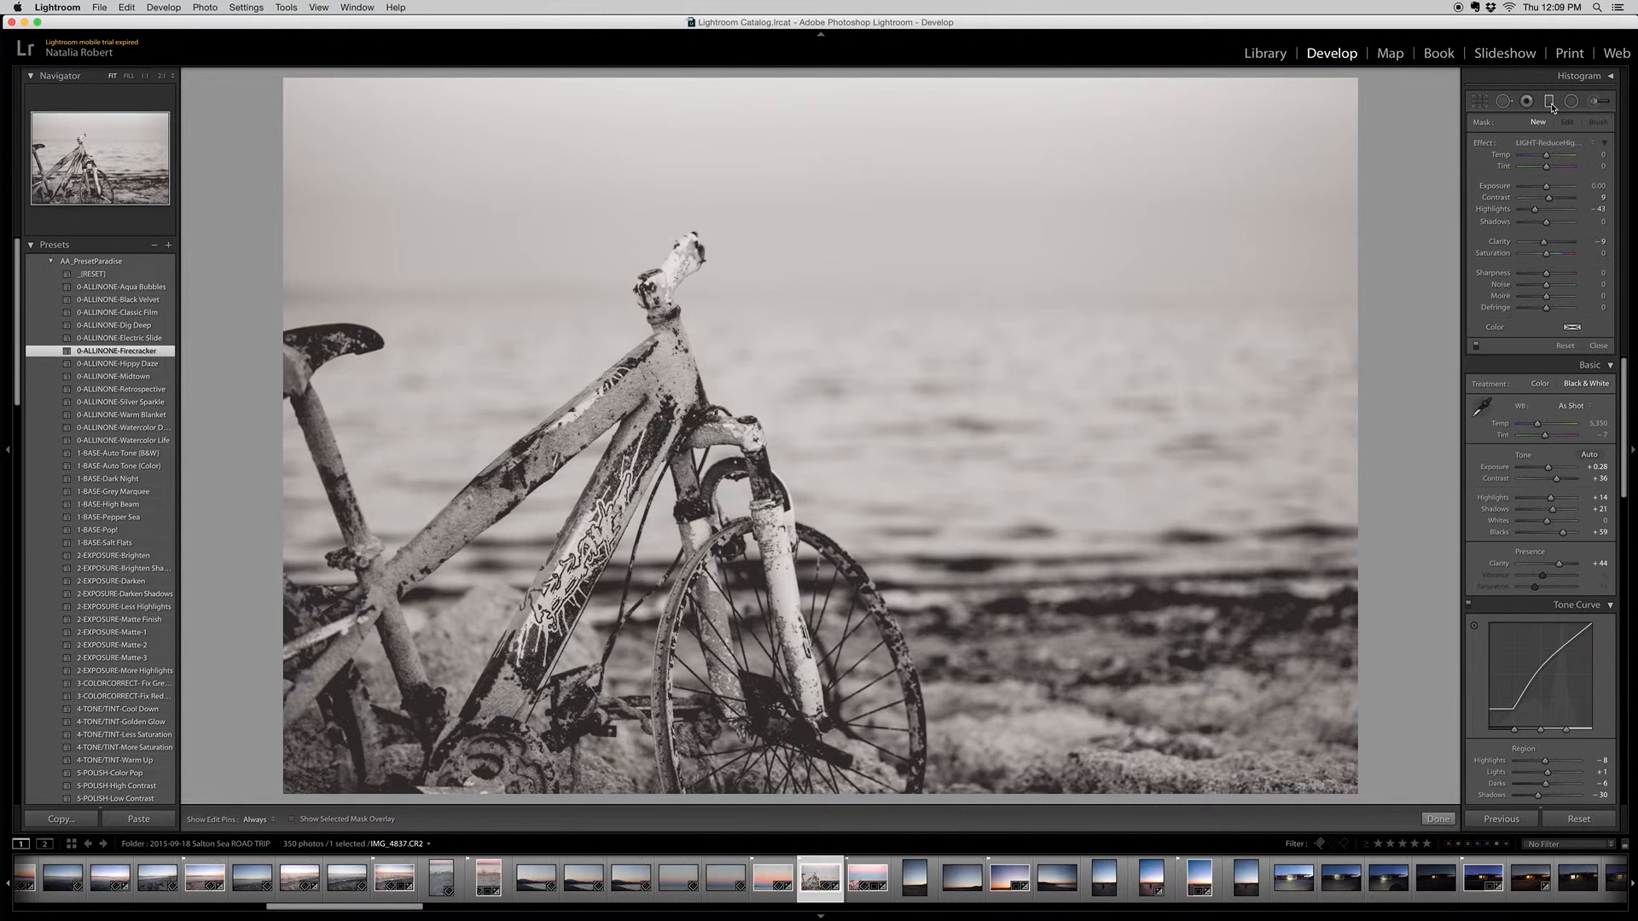
{"action": "left_click", "coordinate": [1554, 143]}
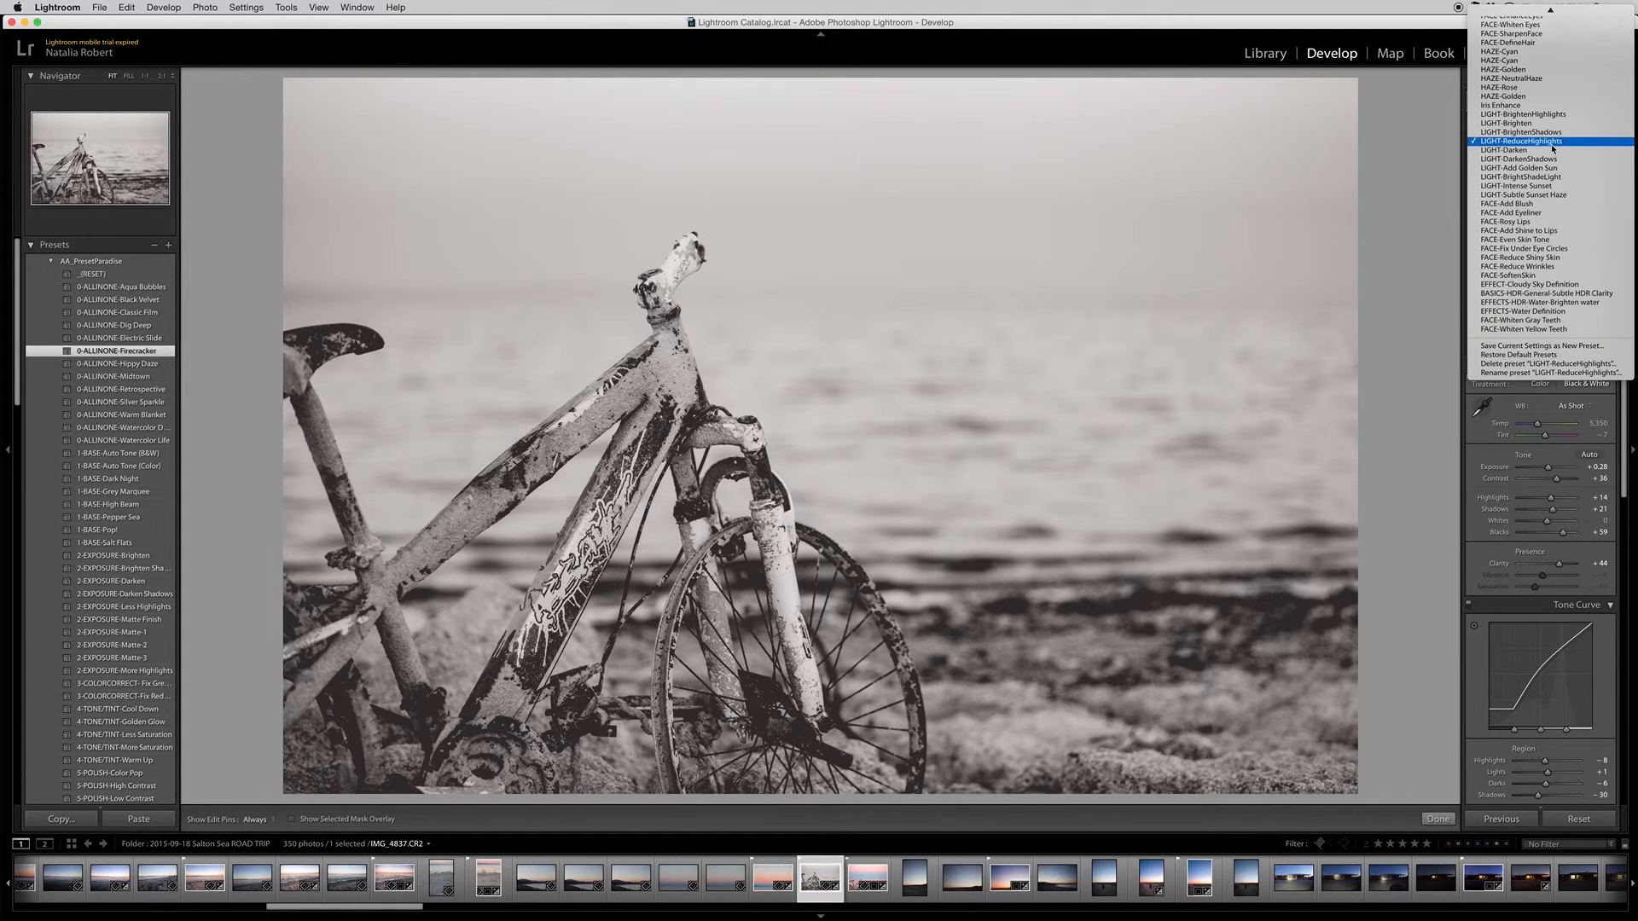
{"action": "scroll", "coordinate": [1539, 132], "scroll_direction": "up", "scroll_amount": 2}
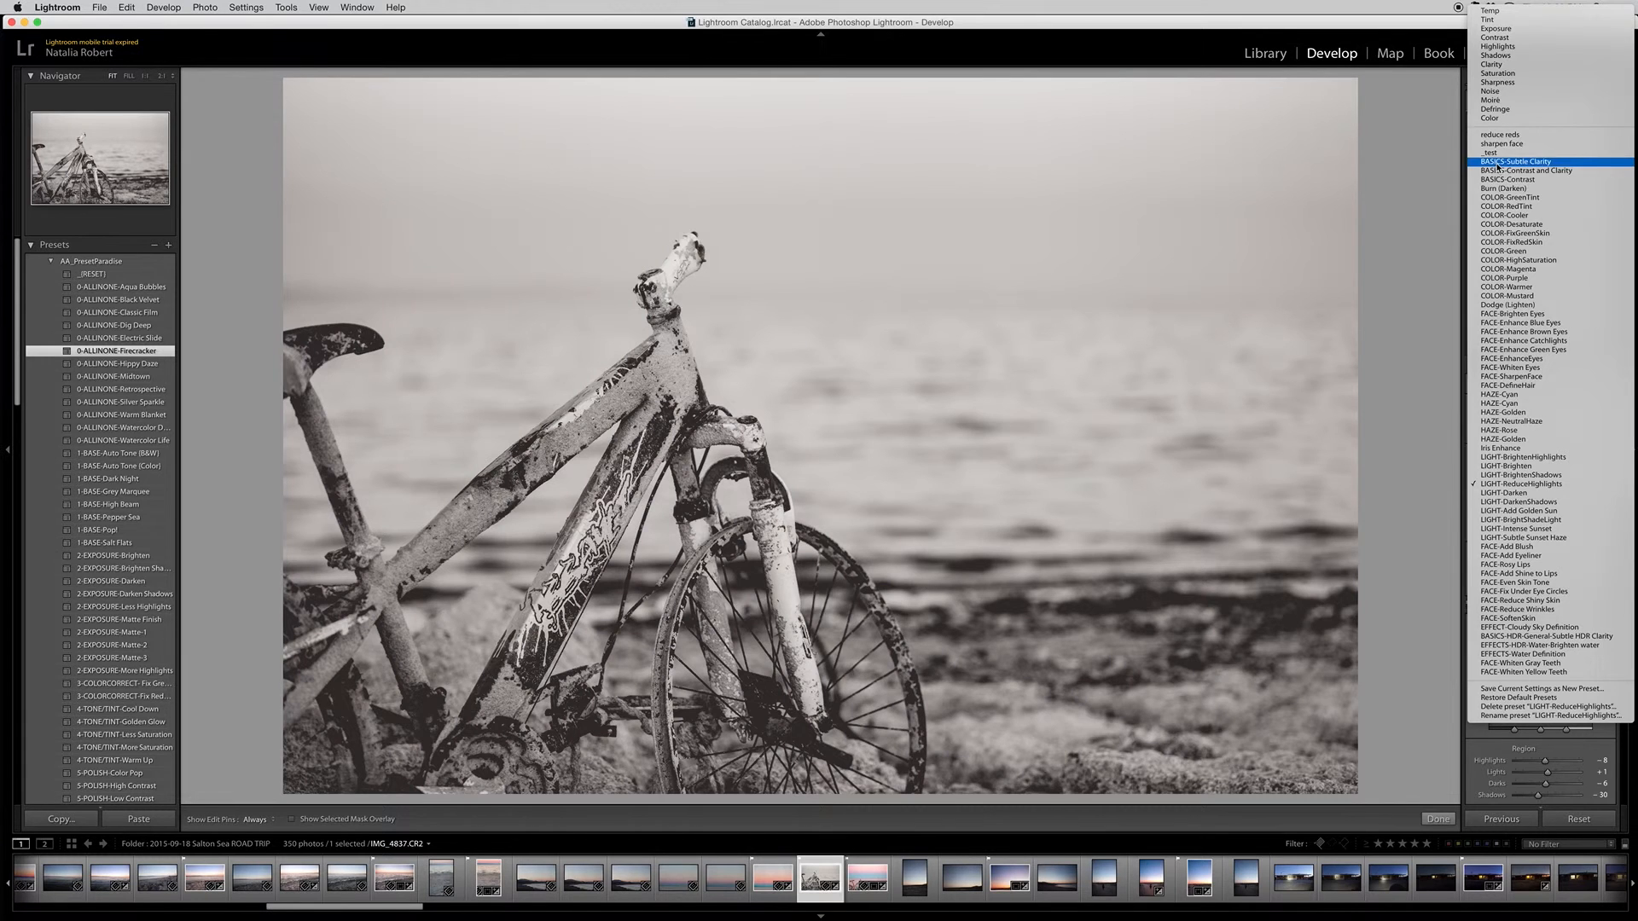
{"action": "left_click", "coordinate": [1506, 157]}
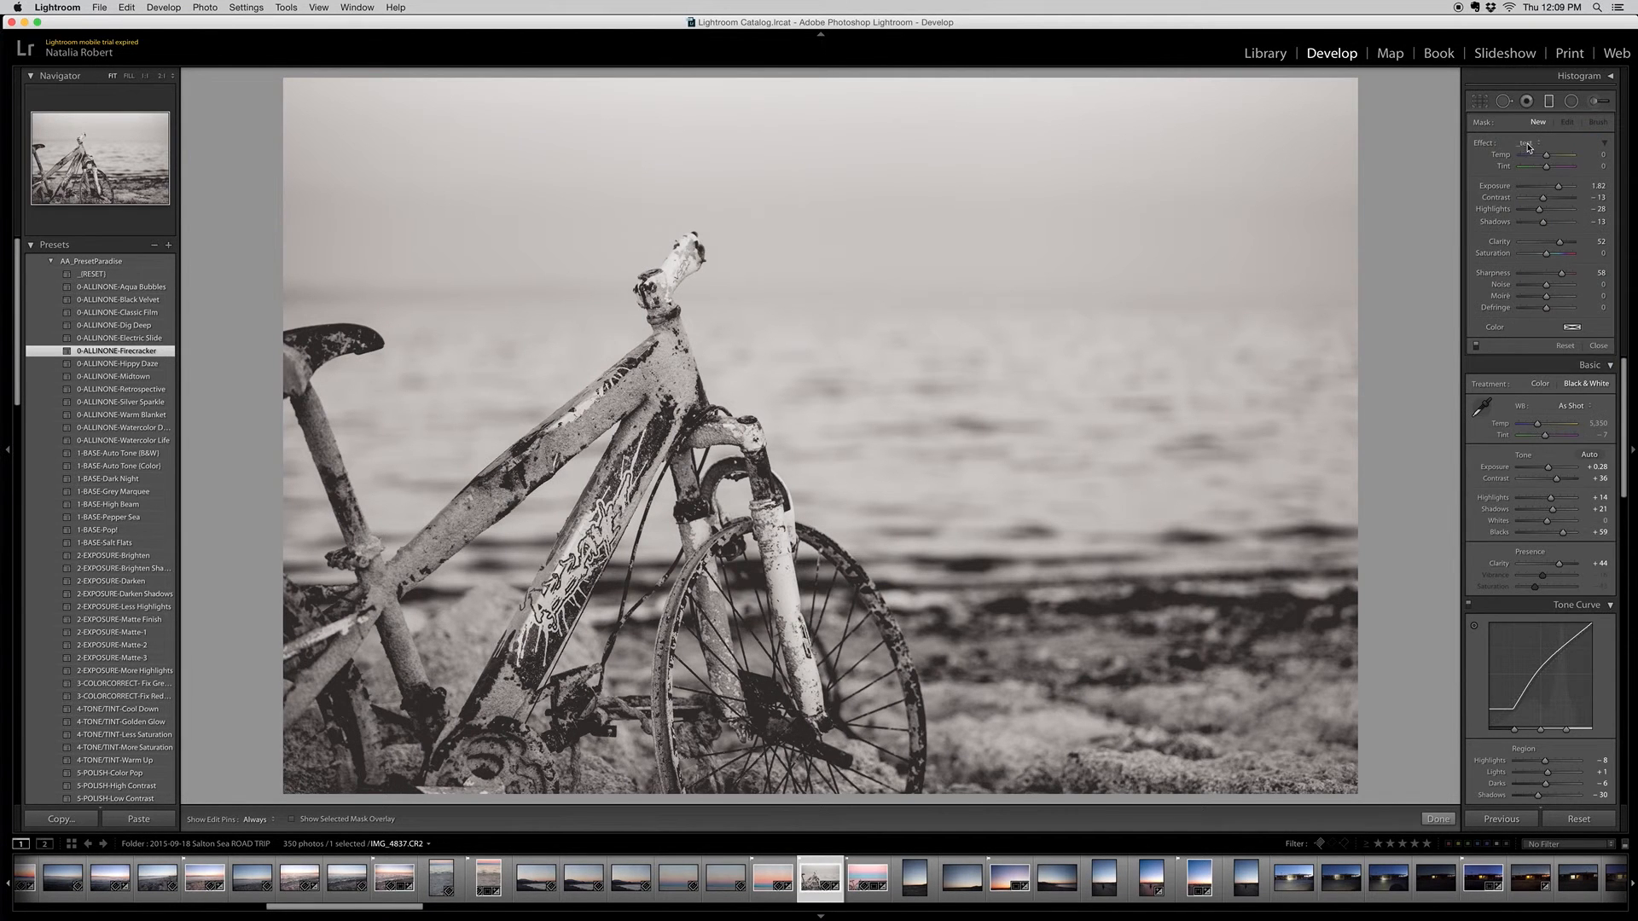
{"action": "left_click", "coordinate": [1526, 145]}
{"action": "left_click", "coordinate": [1504, 142]}
Try the _test effect with a diagonal graduated filter from the photo's upper-right side, delete it and leave the tool.
{"action": "left_click_drag", "start_coordinate": [1361, 256], "coordinate": [1105, 463]}
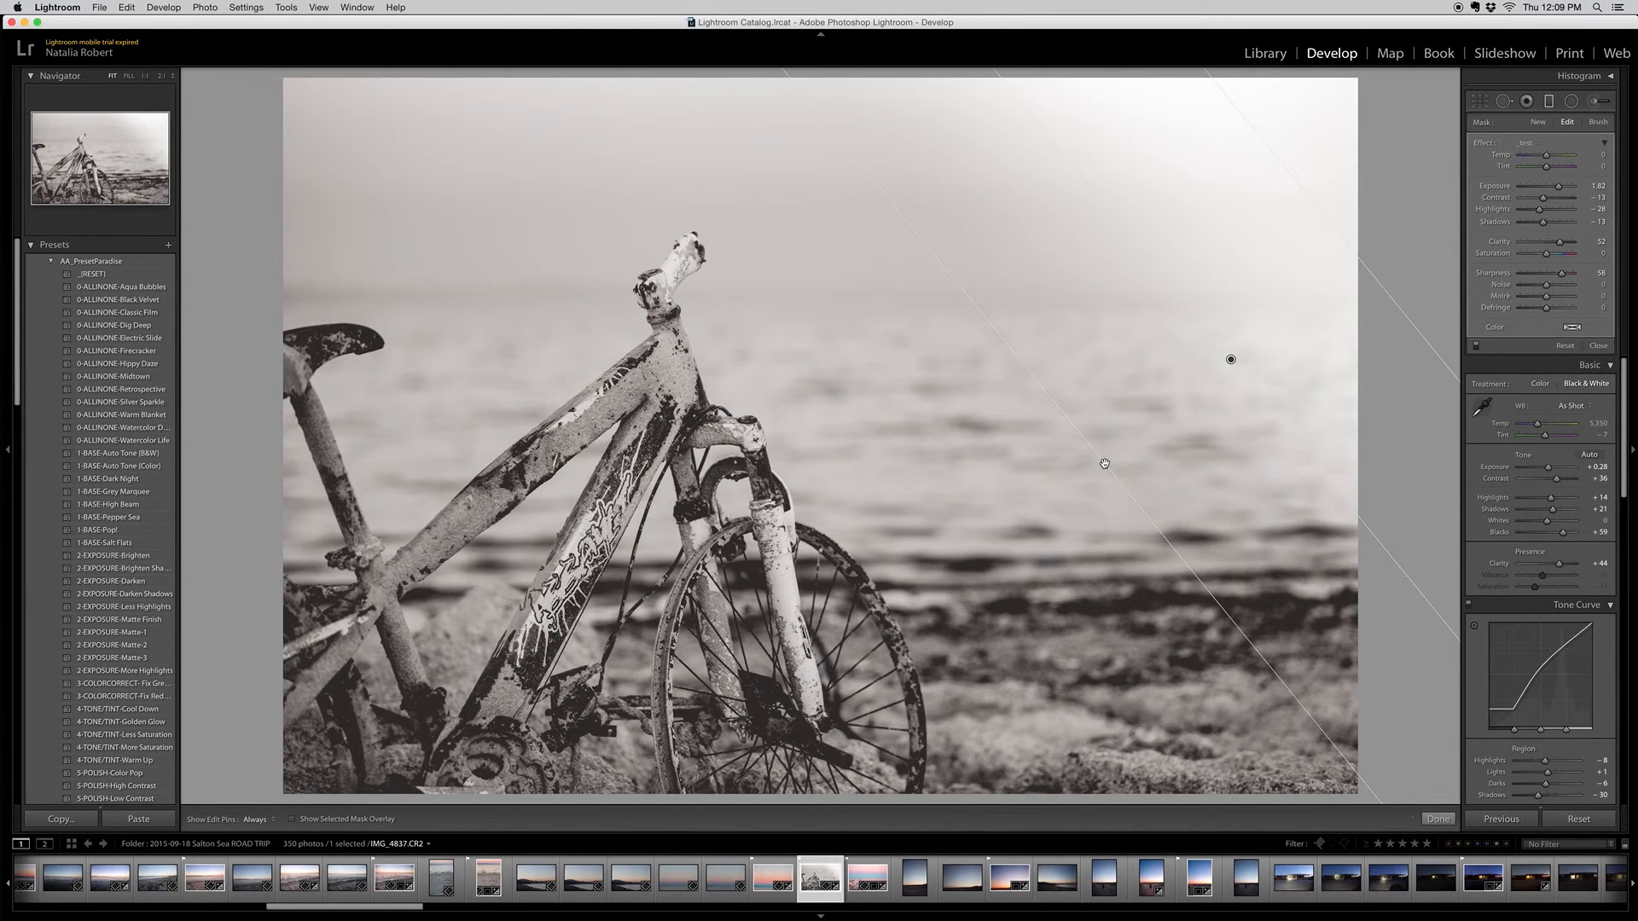
{"action": "key", "text": "Delete"}
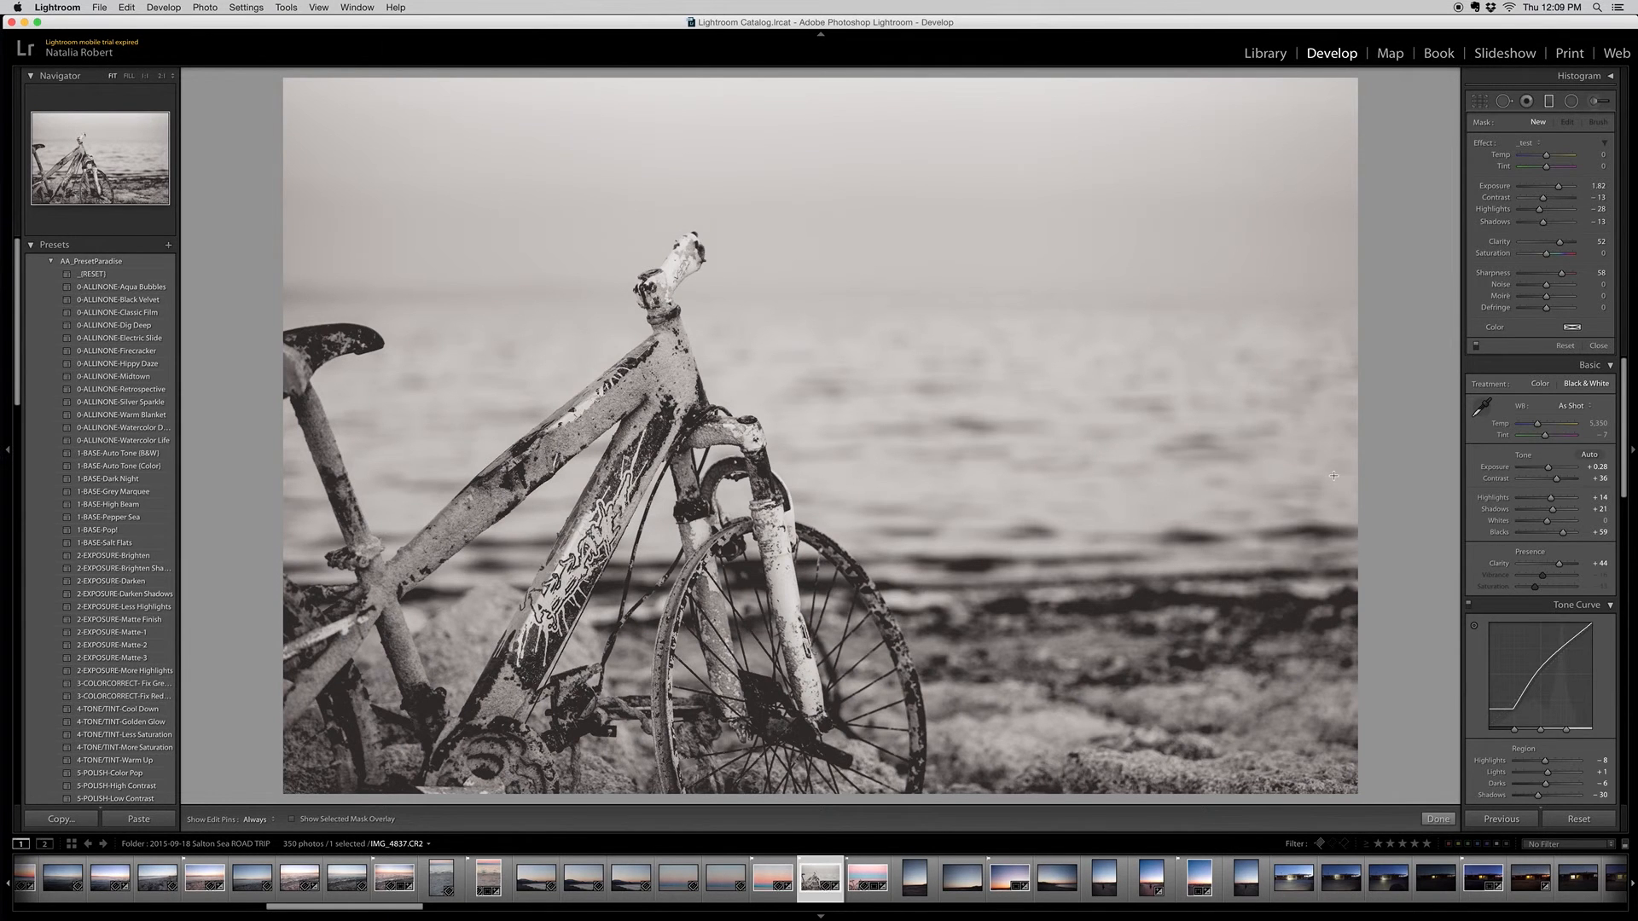
{"action": "left_click", "coordinate": [1438, 818]}
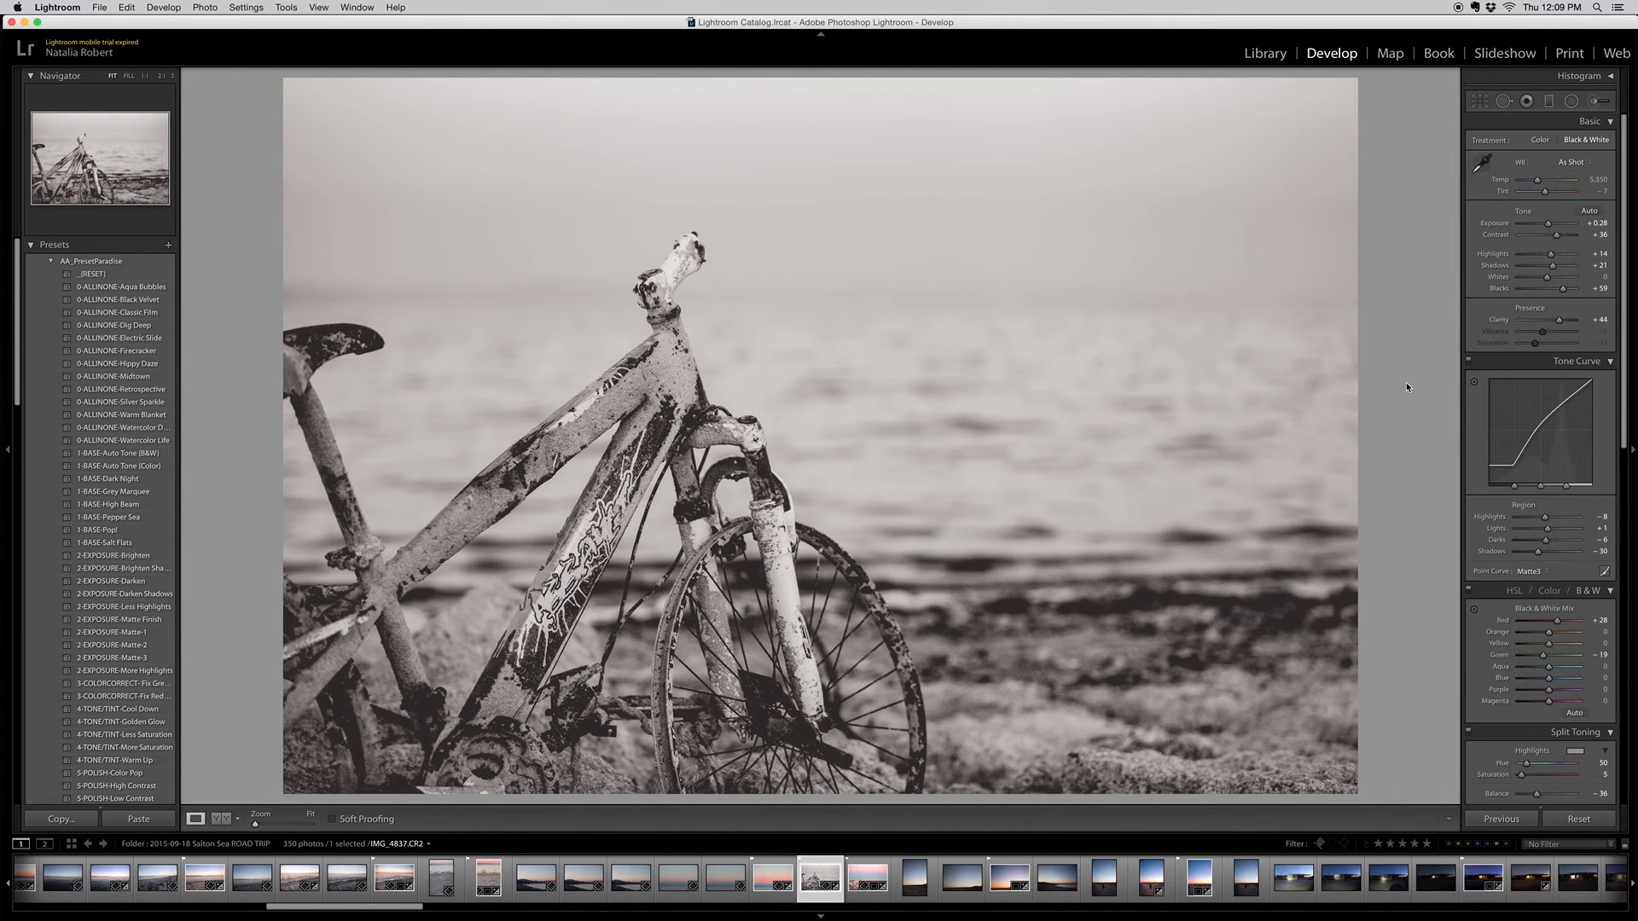